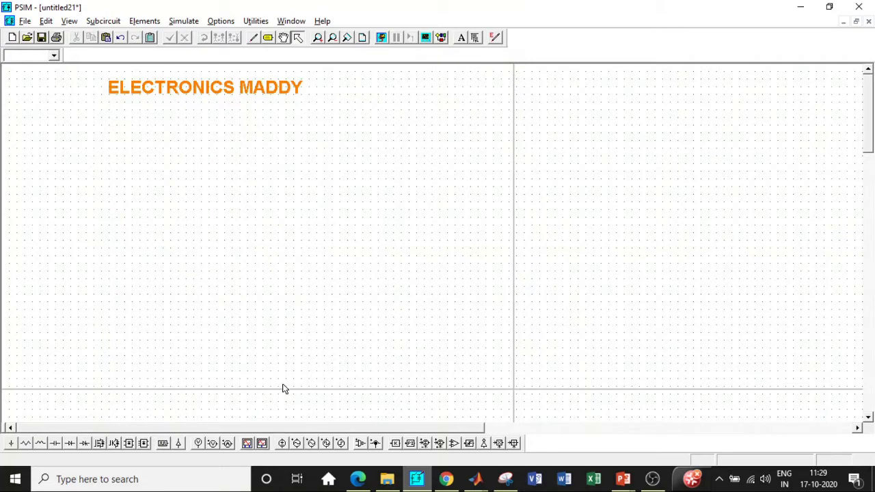
Place a sine voltage source with a single-phase diode bridge to its right.
{"action": "left_click", "coordinate": [296, 444]}
{"action": "left_click", "coordinate": [86, 175]}
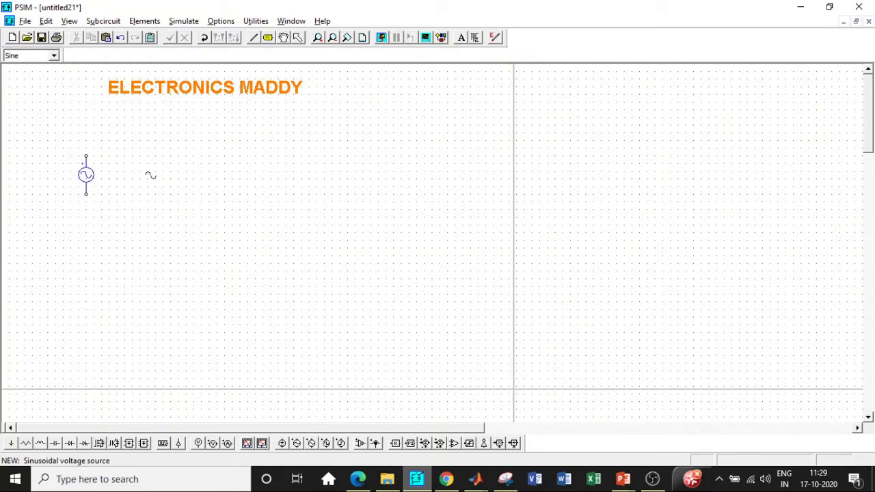
{"action": "key", "text": "Escape"}
{"action": "left_click", "coordinate": [103, 20]}
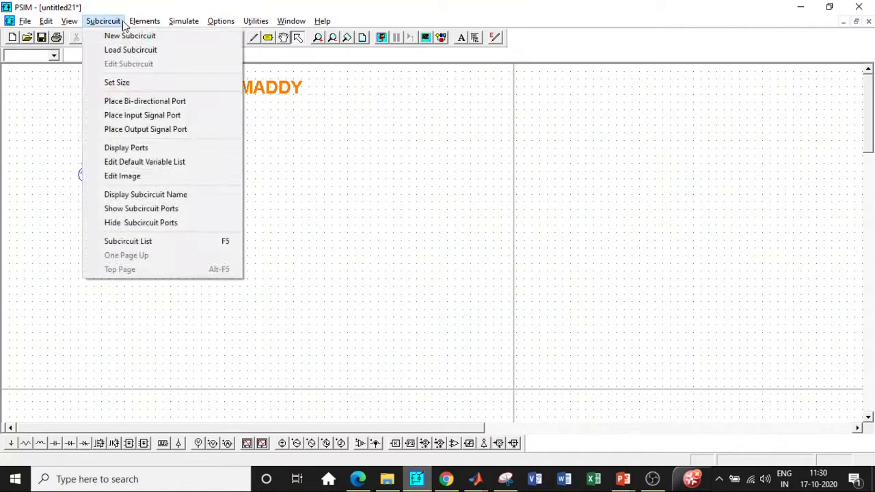
{"action": "mouse_move", "coordinate": [140, 24]}
{"action": "mouse_move", "coordinate": [158, 36]}
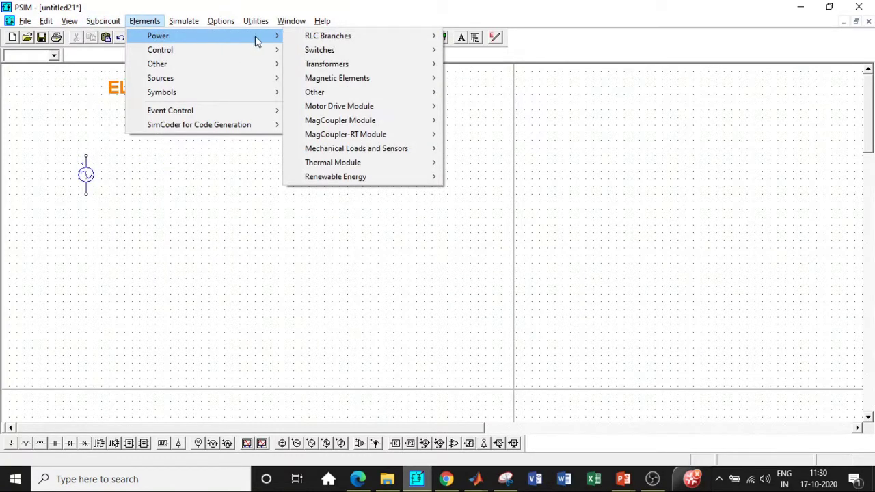
{"action": "mouse_move", "coordinate": [382, 52]}
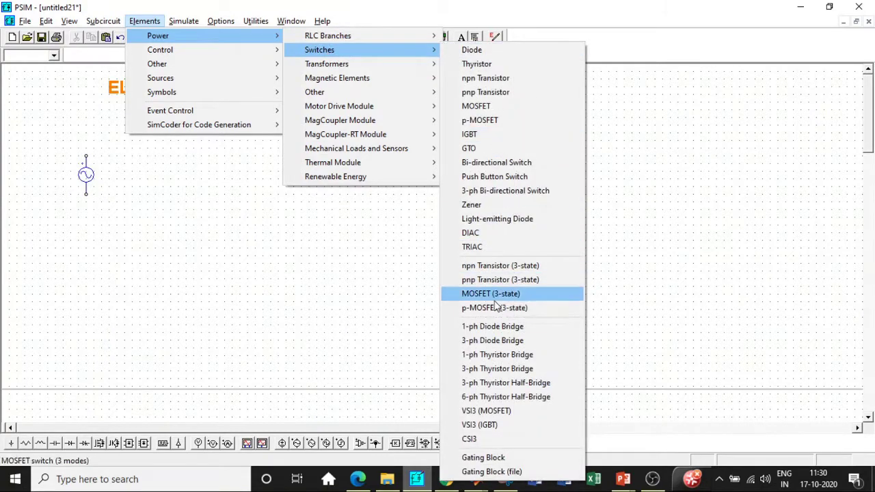
{"action": "left_click", "coordinate": [498, 326]}
{"action": "left_click", "coordinate": [192, 173]}
{"action": "left_click", "coordinate": [193, 171]}
Wire the sine source's top and bottom terminals to the diode bridge inputs.
{"action": "left_click", "coordinate": [253, 37]}
{"action": "left_click_drag", "start_coordinate": [87, 156], "coordinate": [164, 147]}
{"action": "left_click_drag", "start_coordinate": [87, 195], "coordinate": [164, 195]}
{"action": "key", "text": "Escape"}
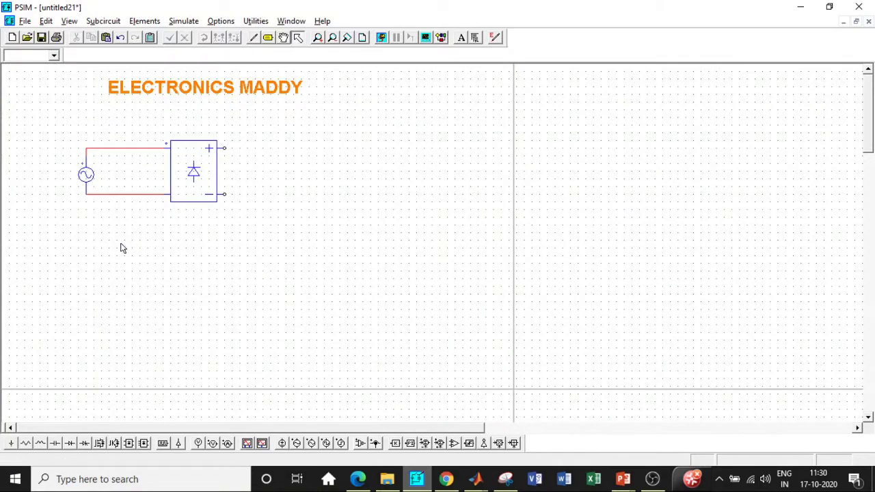
Add an inductor and a current sensor in series on the bridge's positive output.
{"action": "left_click", "coordinate": [40, 442]}
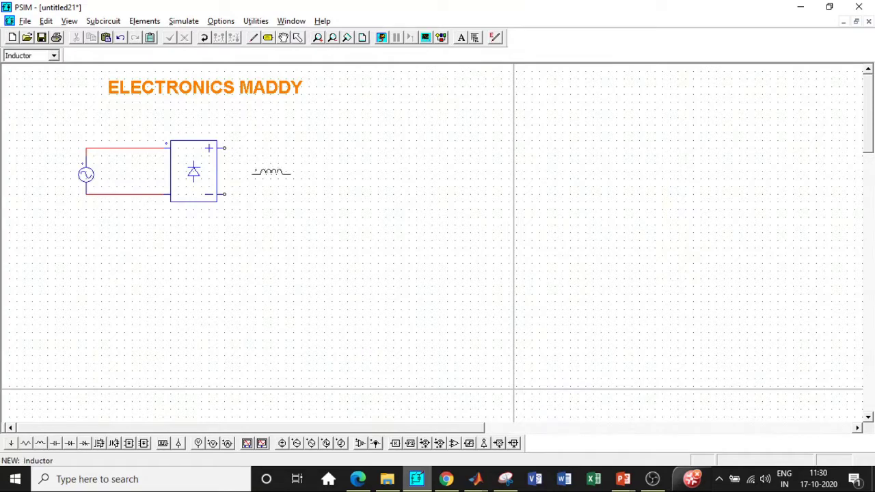
{"action": "left_click", "coordinate": [273, 146]}
{"action": "left_click", "coordinate": [253, 37]}
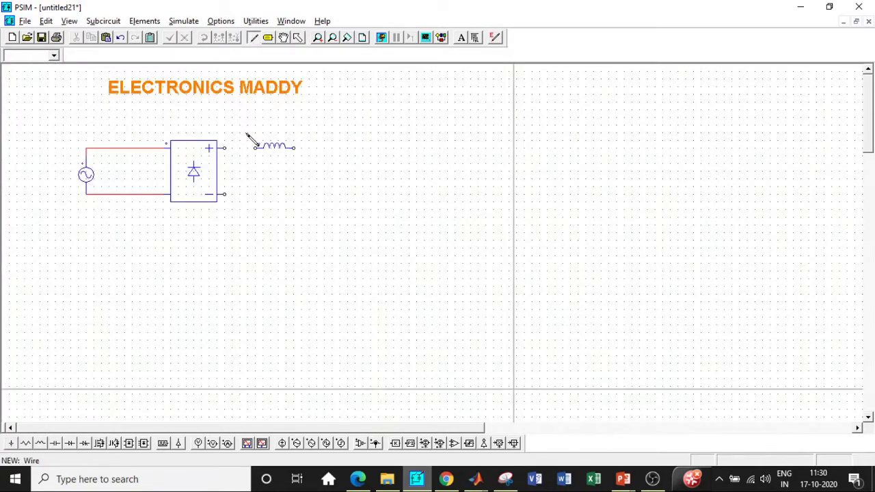
{"action": "left_click_drag", "start_coordinate": [224, 147], "coordinate": [258, 147]}
{"action": "left_click", "coordinate": [375, 443]}
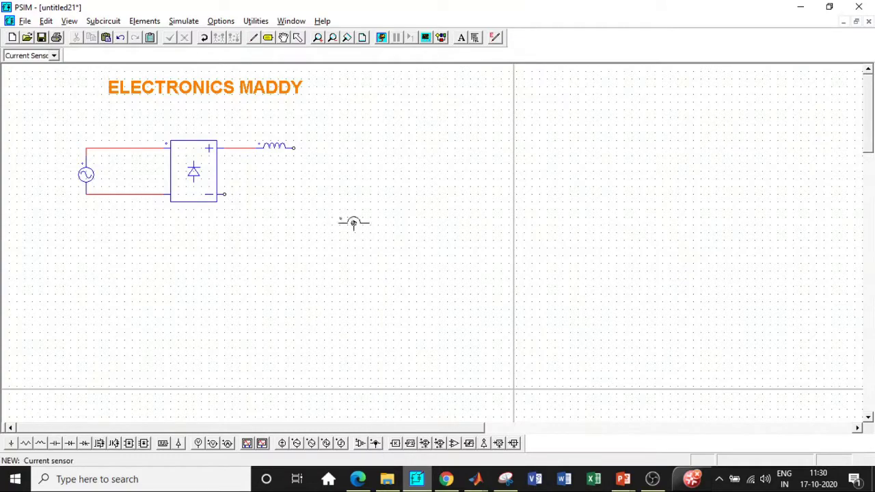
{"action": "left_click", "coordinate": [318, 148]}
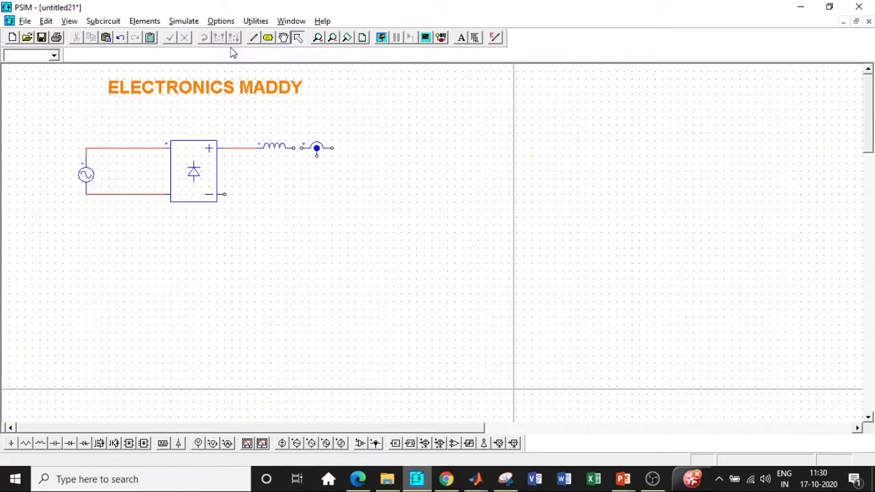
{"action": "left_click", "coordinate": [253, 37]}
{"action": "left_click_drag", "start_coordinate": [294, 147], "coordinate": [303, 147]}
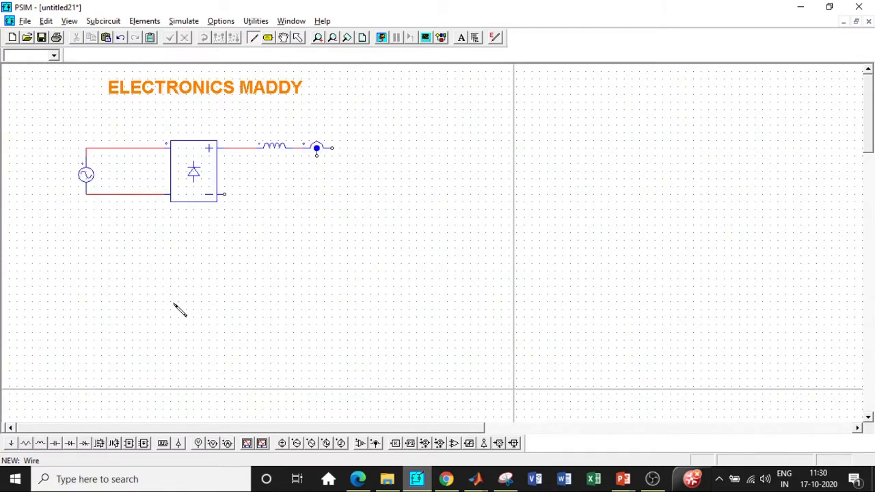
{"action": "key", "text": "Escape"}
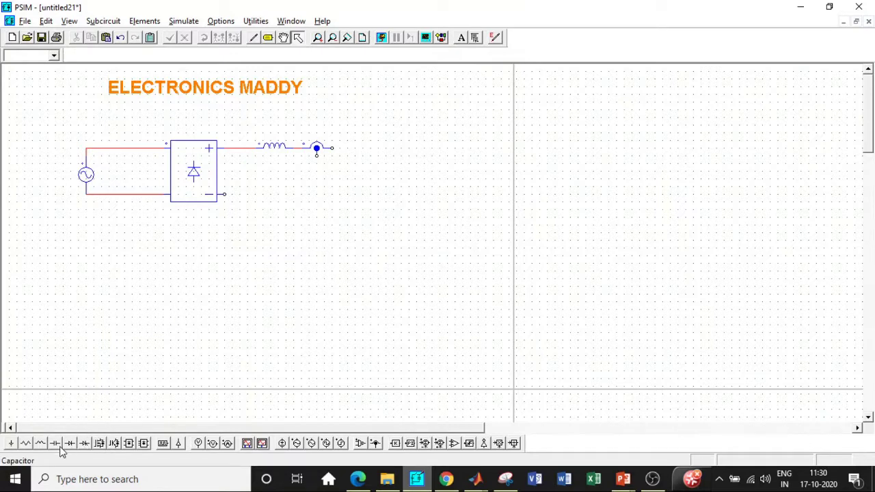
Place a MOSFET after the current sensor and wire the bridge's negative terminal to it.
{"action": "left_click", "coordinate": [100, 444]}
{"action": "left_click", "coordinate": [349, 168]}
{"action": "key", "text": "Escape"}
{"action": "left_click", "coordinate": [252, 38]}
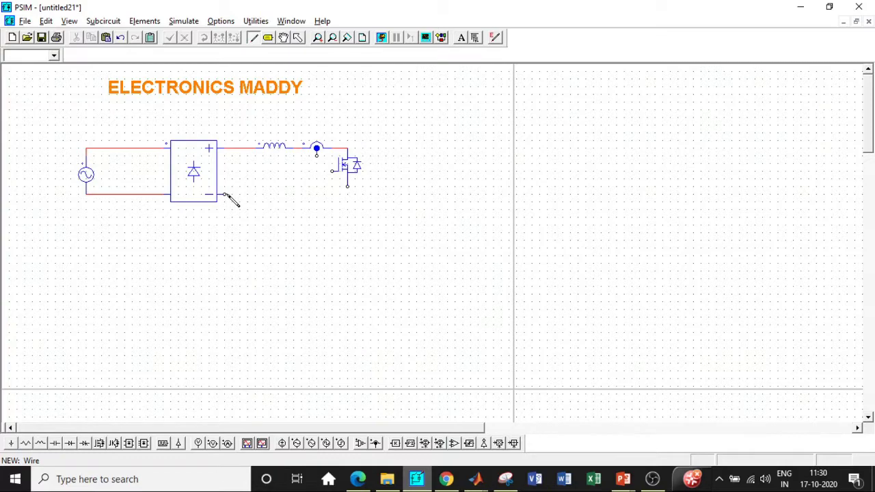
{"action": "left_click_drag", "start_coordinate": [225, 194], "coordinate": [347, 186]}
{"action": "key", "text": "Escape"}
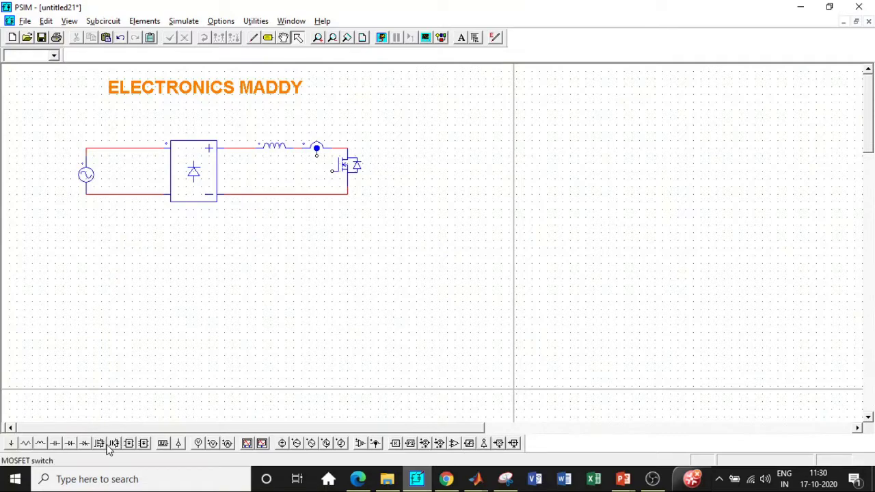
Place a diode, an upright capacitor and an upright load resistor right of the MOSFET.
{"action": "left_click", "coordinate": [69, 444]}
{"action": "left_click", "coordinate": [398, 149]}
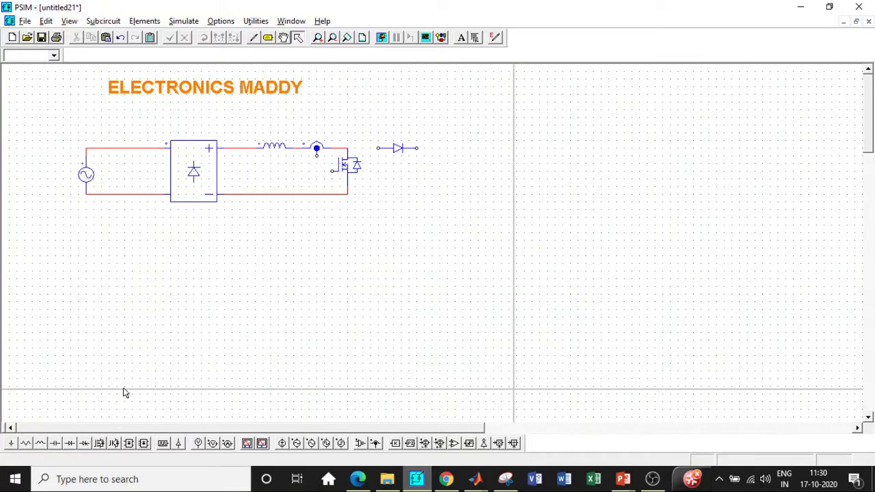
{"action": "left_click", "coordinate": [58, 444]}
{"action": "right_click", "coordinate": [417, 189]}
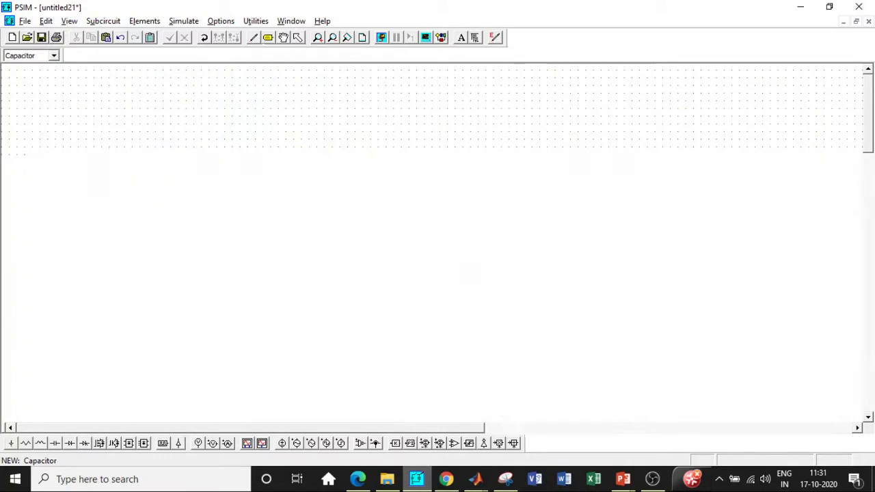
{"action": "left_click", "coordinate": [448, 166]}
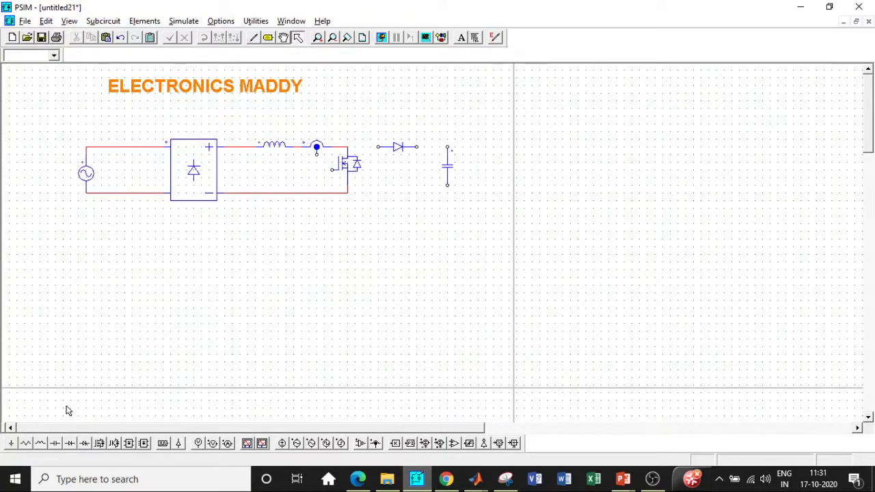
{"action": "left_click", "coordinate": [26, 443]}
{"action": "right_click", "coordinate": [481, 166]}
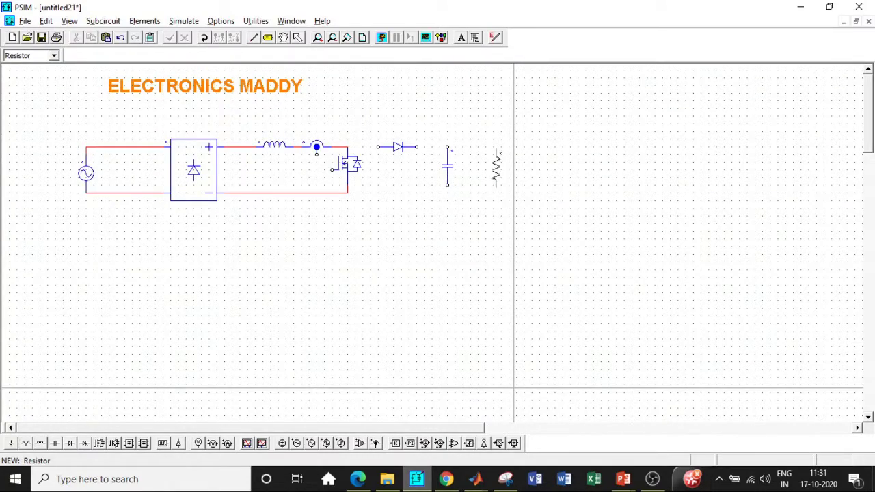
{"action": "left_click", "coordinate": [494, 166]}
Wire the MOSFET, diode, capacitor and resistor together into the boost output stage.
{"action": "left_click", "coordinate": [253, 37]}
{"action": "left_click_drag", "start_coordinate": [349, 147], "coordinate": [448, 146]}
{"action": "mouse_move", "coordinate": [448, 186]}
{"action": "left_mouse_down"}
{"action": "mouse_move", "coordinate": [438, 197]}
{"action": "mouse_move", "coordinate": [347, 193]}
{"action": "left_mouse_up"}
{"action": "mouse_move", "coordinate": [494, 148]}
{"action": "left_mouse_down"}
{"action": "mouse_move", "coordinate": [462, 155]}
{"action": "mouse_move", "coordinate": [448, 147]}
{"action": "left_mouse_up"}
{"action": "mouse_move", "coordinate": [494, 184]}
{"action": "left_mouse_down"}
{"action": "mouse_move", "coordinate": [471, 193]}
{"action": "mouse_move", "coordinate": [448, 185]}
{"action": "left_mouse_up"}
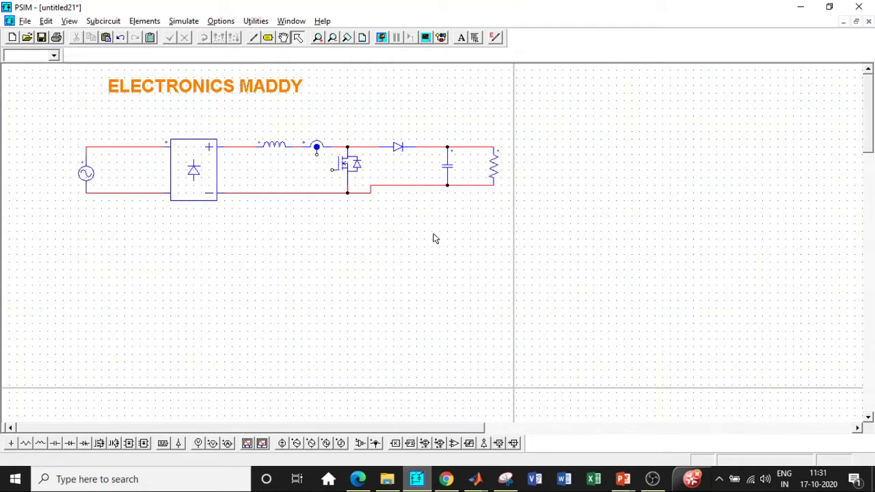
Set the sine source peak amplitude to 200 and the inductance to 0.001.
{"action": "left_click", "coordinate": [87, 173]}
{"action": "double_click", "coordinate": [88, 173]}
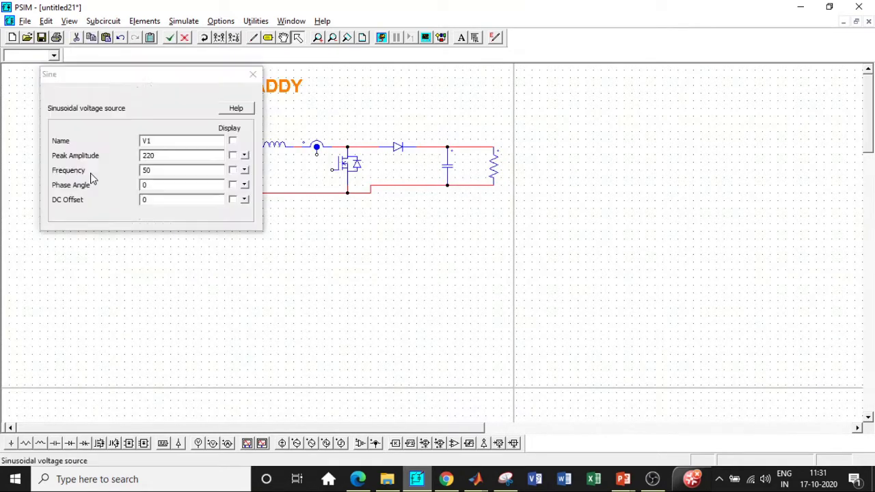
{"action": "left_click", "coordinate": [170, 155]}
{"action": "key", "text": "BackSpace"}
{"action": "key", "text": "BackSpace"}
{"action": "type", "text": "00"}
{"action": "left_click", "coordinate": [253, 74]}
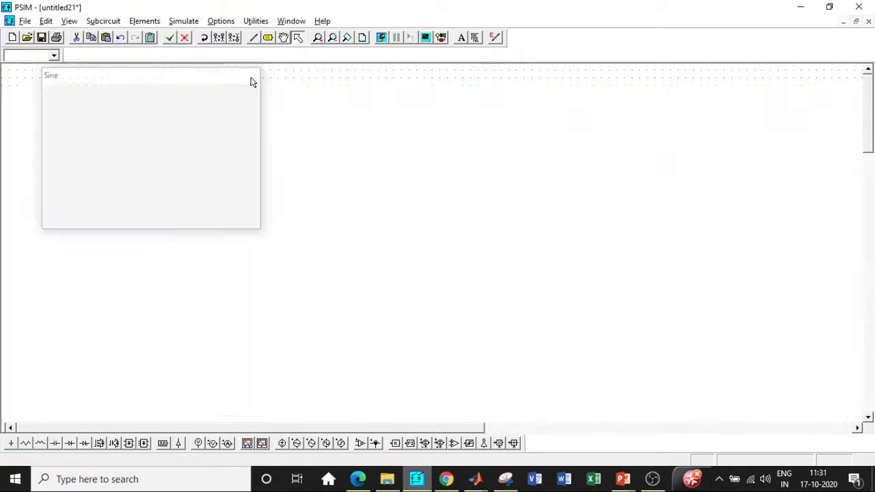
{"action": "double_click", "coordinate": [276, 145]}
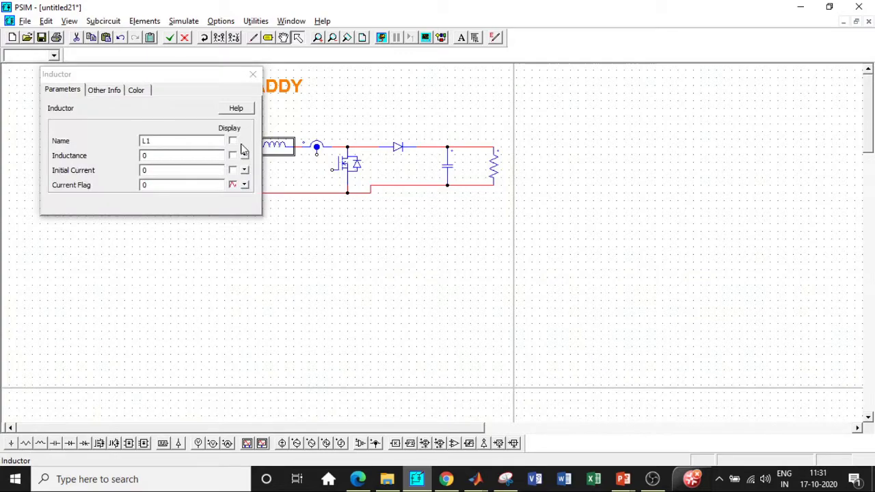
{"action": "left_click", "coordinate": [154, 155]}
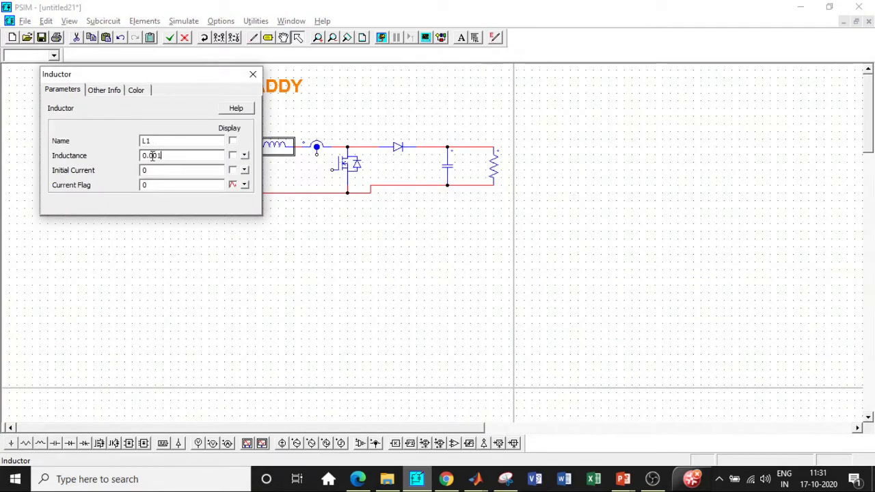
{"action": "left_click", "coordinate": [253, 74]}
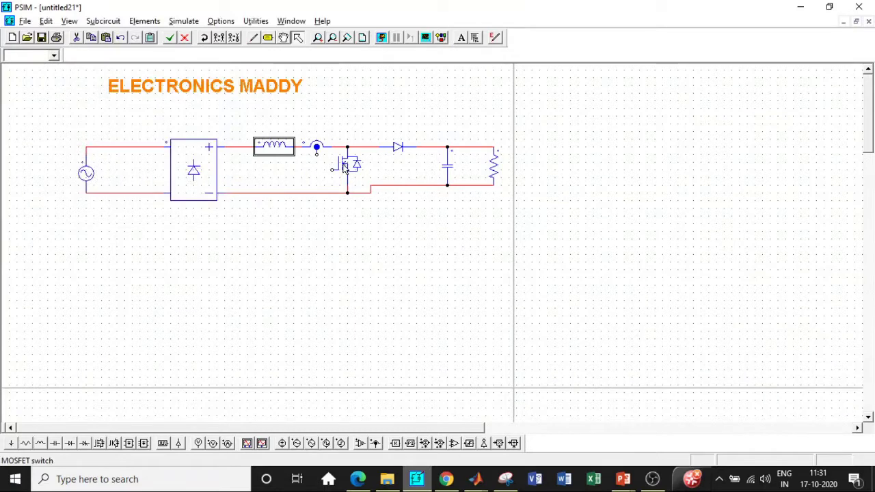
Replace the capacitor's capacitance value in its parameter dialog.
{"action": "double_click", "coordinate": [446, 166]}
{"action": "double_click", "coordinate": [142, 156]}
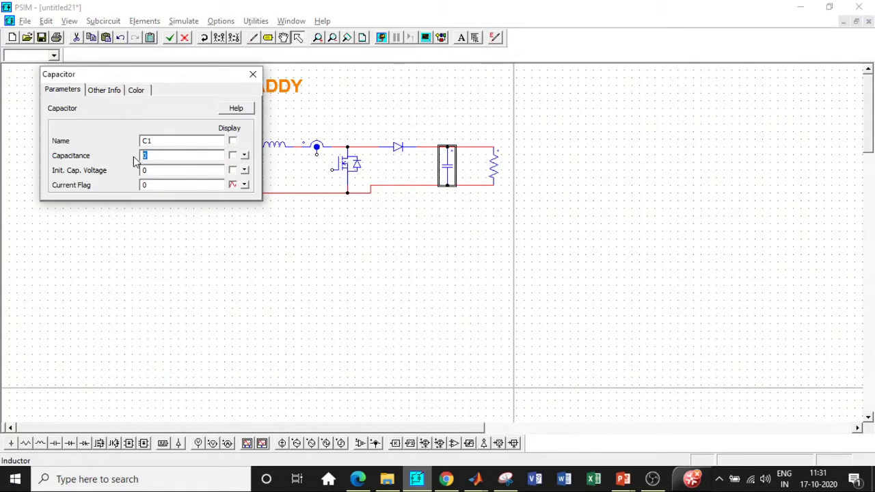
{"action": "type", "text": "0."}
{"action": "type", "text": "300"}
{"action": "left_click", "coordinate": [253, 74]}
Set the load resistance to 144.
{"action": "double_click", "coordinate": [495, 160]}
{"action": "left_click_drag", "start_coordinate": [174, 153], "coordinate": [131, 155]}
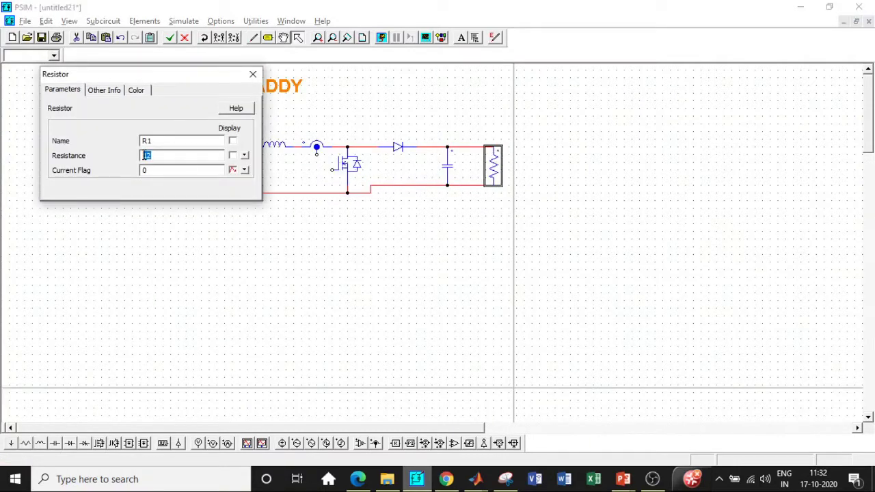
{"action": "type", "text": "144"}
{"action": "left_click", "coordinate": [253, 74]}
{"action": "left_click", "coordinate": [424, 298]}
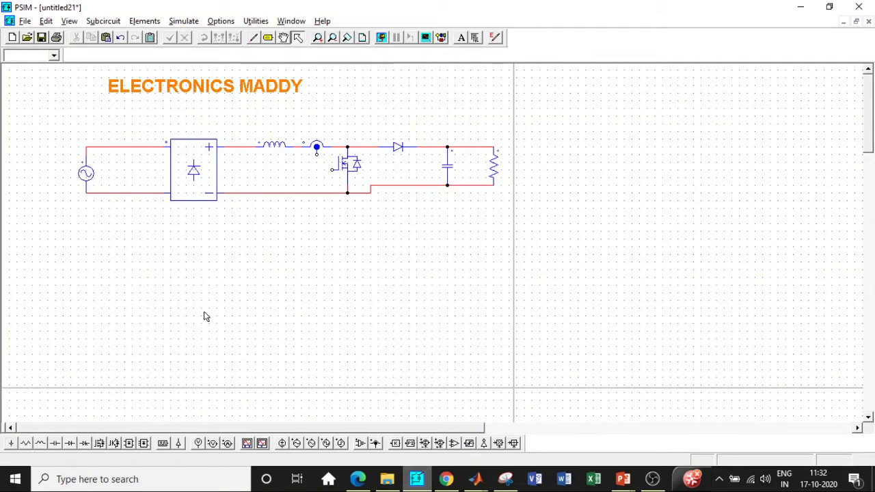
Place a voltage sensor below the source and wire it across both supply lines.
{"action": "left_click", "coordinate": [360, 443]}
{"action": "left_click", "coordinate": [109, 226]}
{"action": "left_click", "coordinate": [253, 37]}
{"action": "left_click_drag", "start_coordinate": [118, 218], "coordinate": [116, 147]}
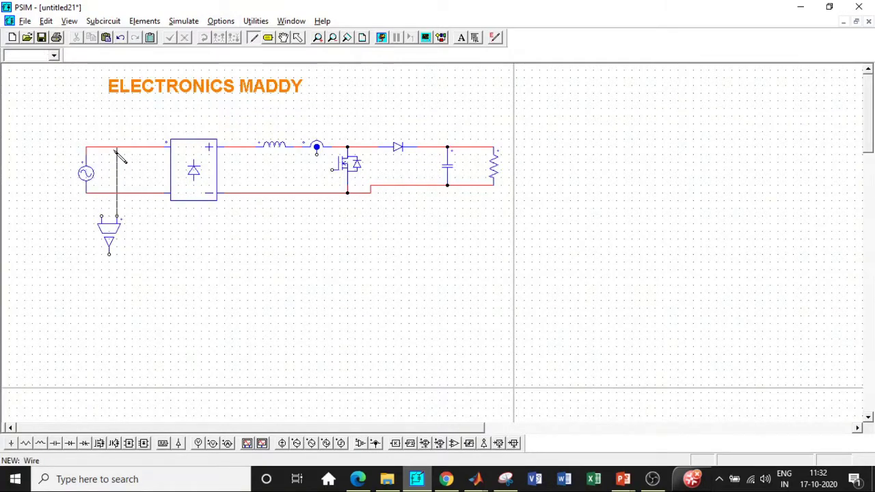
{"action": "left_click_drag", "start_coordinate": [102, 218], "coordinate": [101, 192]}
{"action": "key", "text": "Escape"}
Set the voltage sensor gain to 0.02 and recheck the sine source parameters.
{"action": "double_click", "coordinate": [108, 232]}
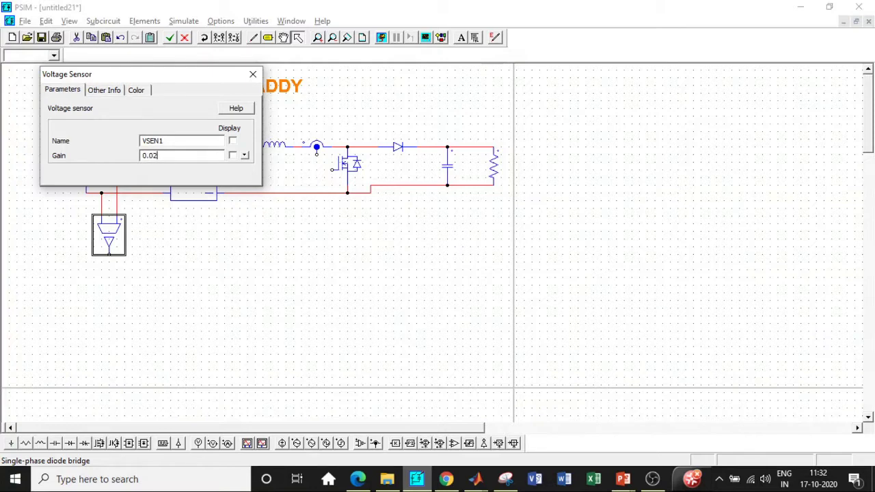
{"action": "left_click", "coordinate": [253, 73]}
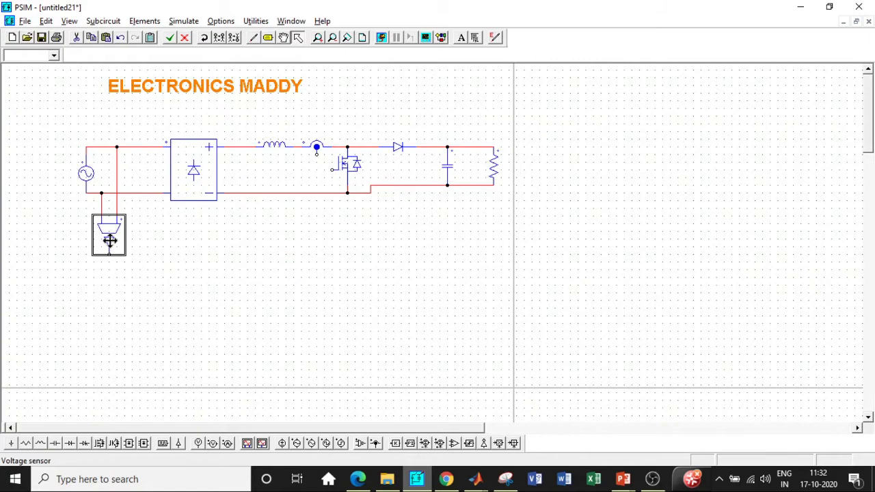
{"action": "double_click", "coordinate": [85, 171]}
{"action": "left_click", "coordinate": [253, 74]}
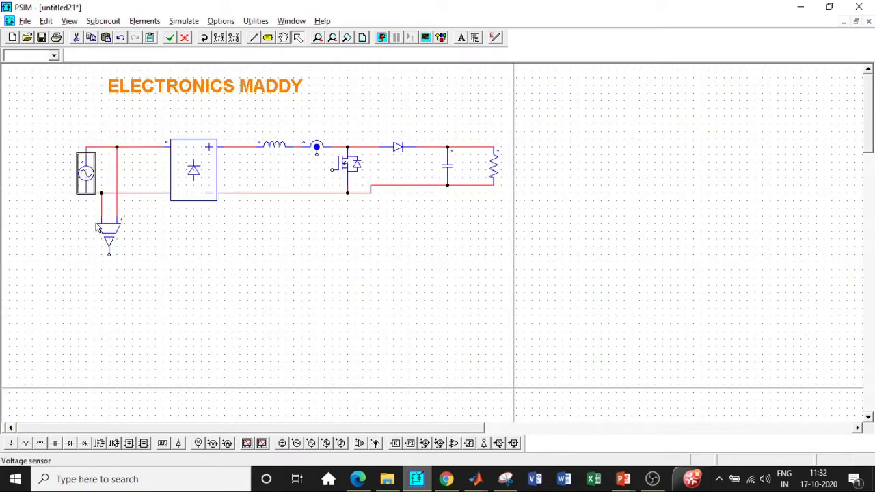
{"action": "double_click", "coordinate": [110, 235]}
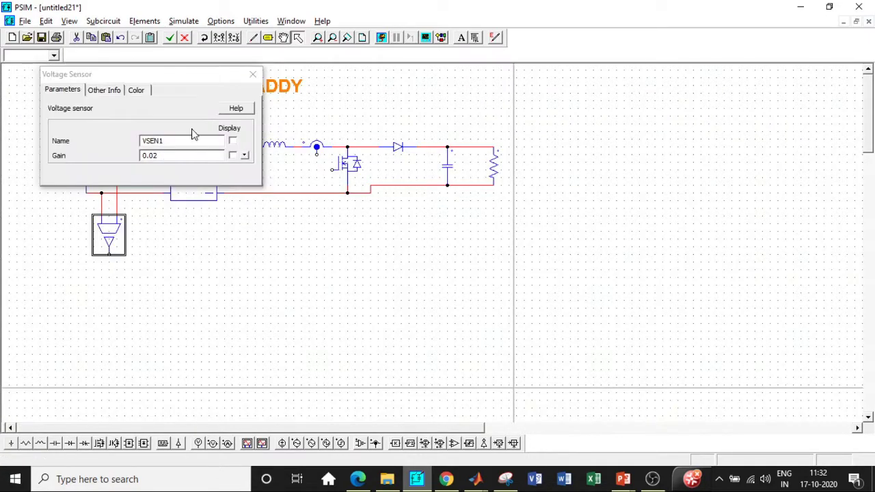
{"action": "left_click", "coordinate": [253, 74]}
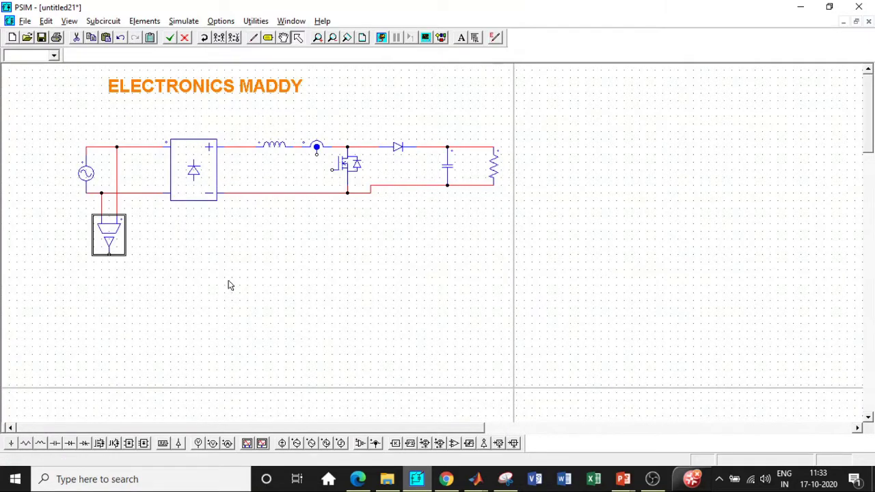
{"action": "left_click", "coordinate": [183, 293]}
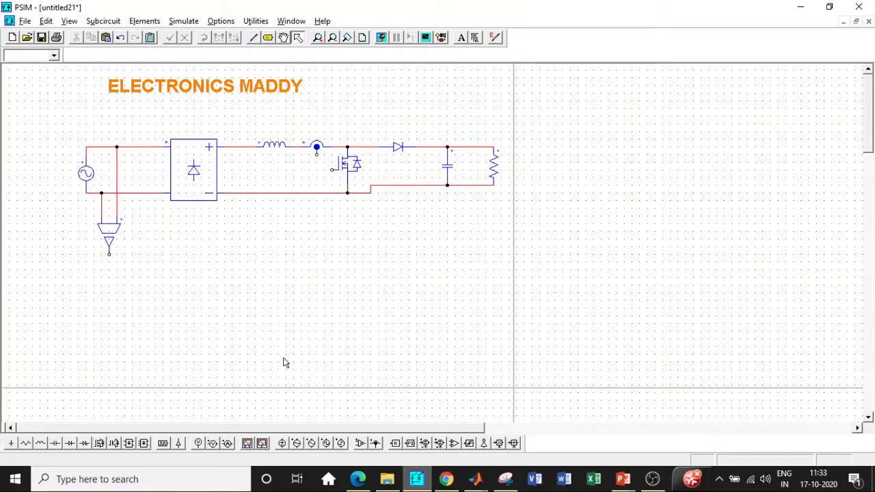
Add an Absolute Value block fed by the voltage sensor, then a multiplier beside it.
{"action": "left_click", "coordinate": [142, 21]}
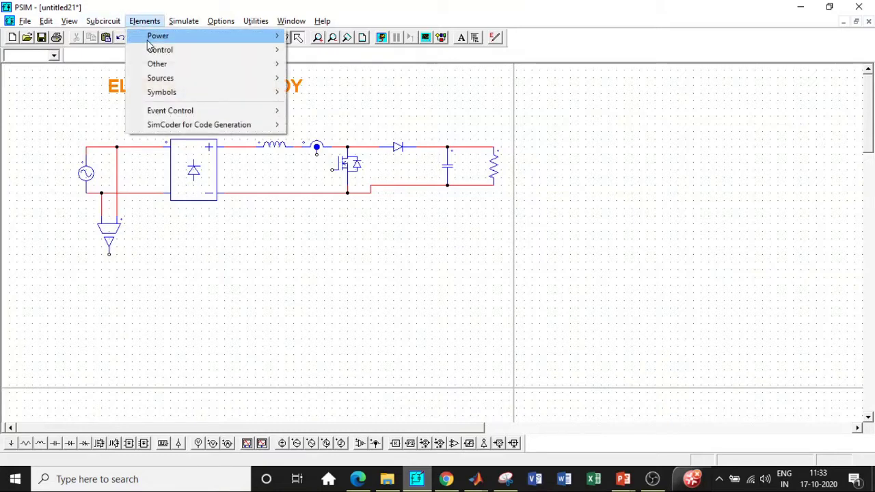
{"action": "mouse_move", "coordinate": [192, 51]}
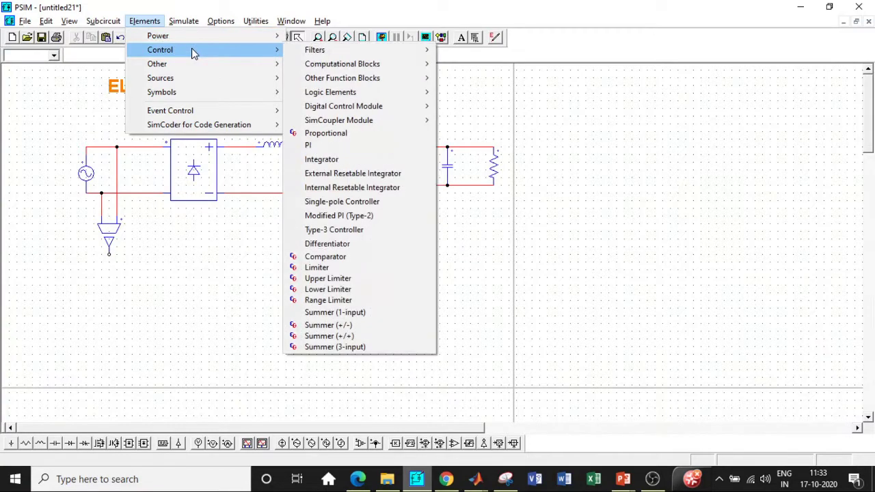
{"action": "mouse_move", "coordinate": [336, 64]}
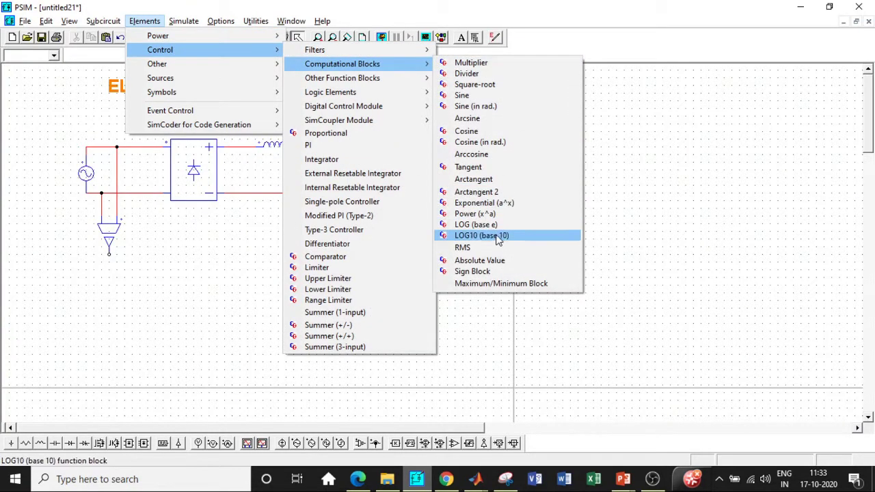
{"action": "left_click", "coordinate": [498, 261]}
{"action": "left_click", "coordinate": [159, 269]}
{"action": "left_click", "coordinate": [253, 37]}
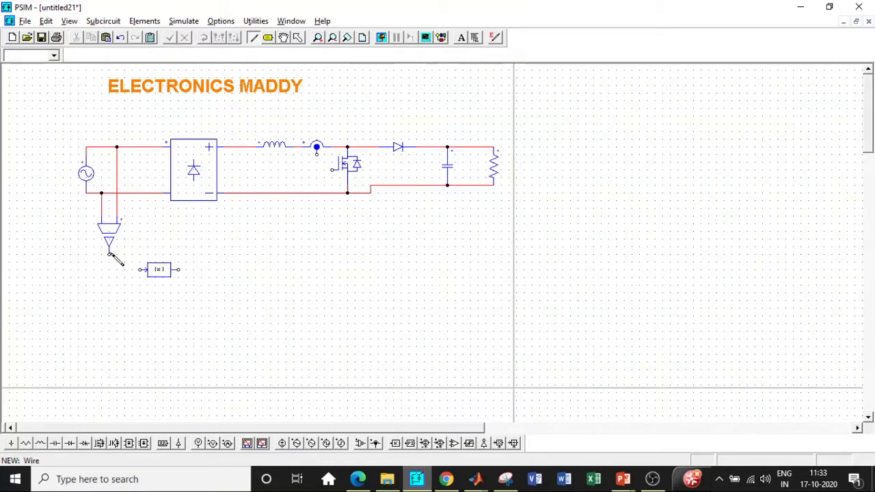
{"action": "left_click_drag", "start_coordinate": [108, 253], "coordinate": [146, 269]}
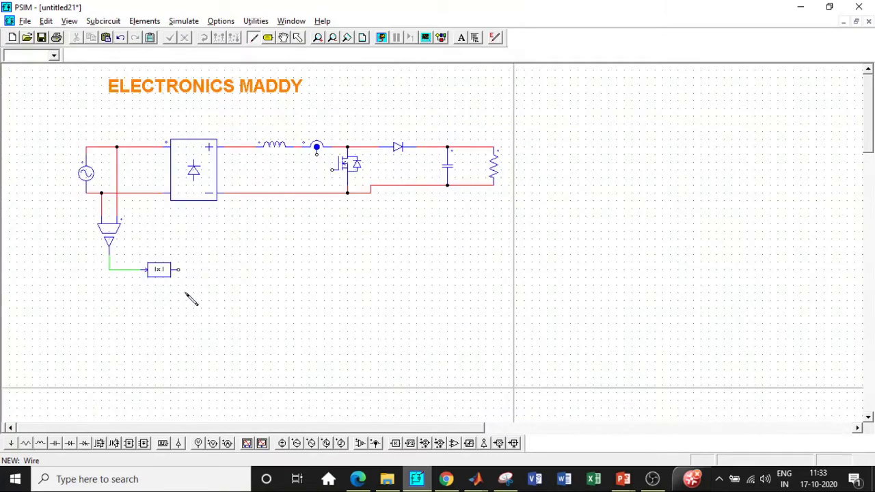
{"action": "key", "text": "Escape"}
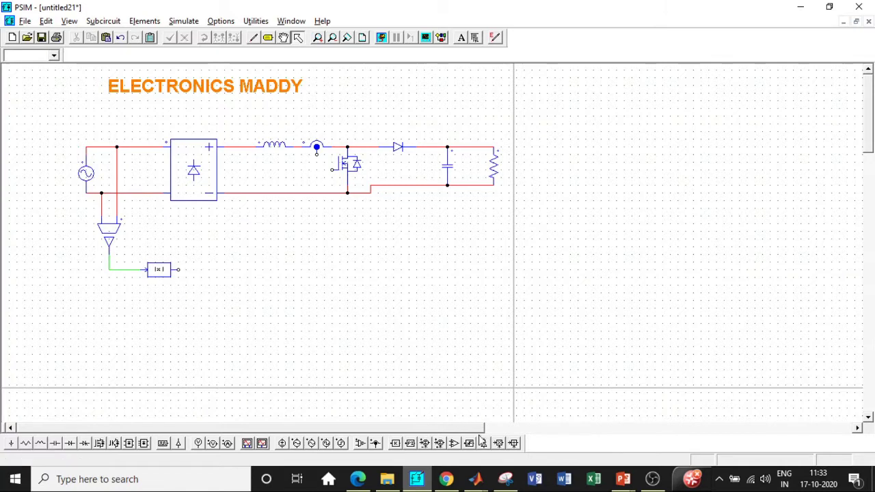
{"action": "left_click", "coordinate": [499, 444]}
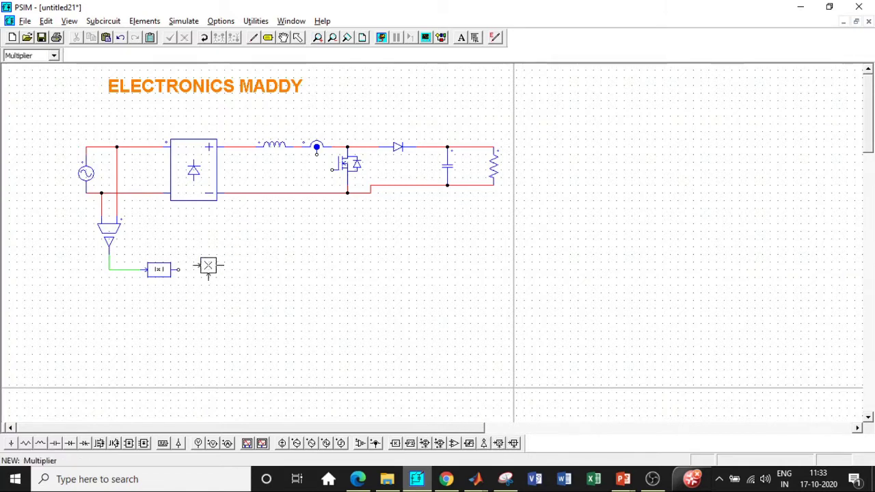
{"action": "left_click", "coordinate": [208, 270]}
Place a DC voltage source below the multiplier with amplitude 1.5.
{"action": "key", "text": "Escape"}
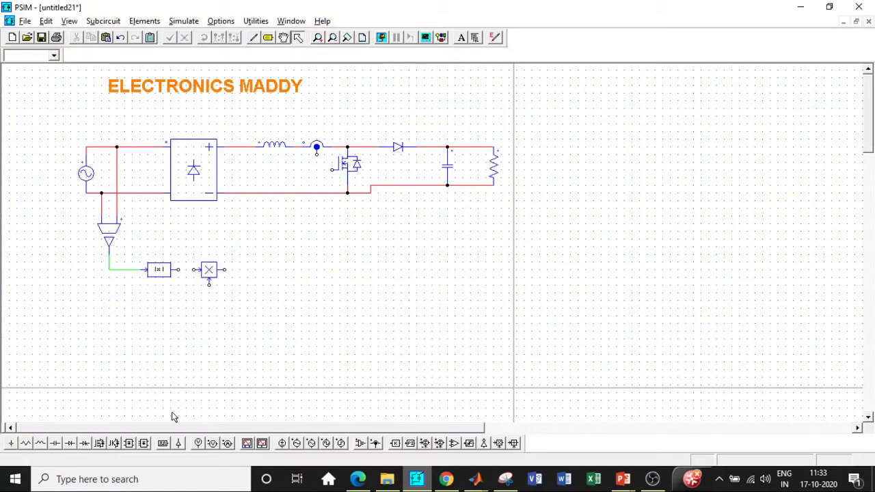
{"action": "left_click", "coordinate": [257, 445]}
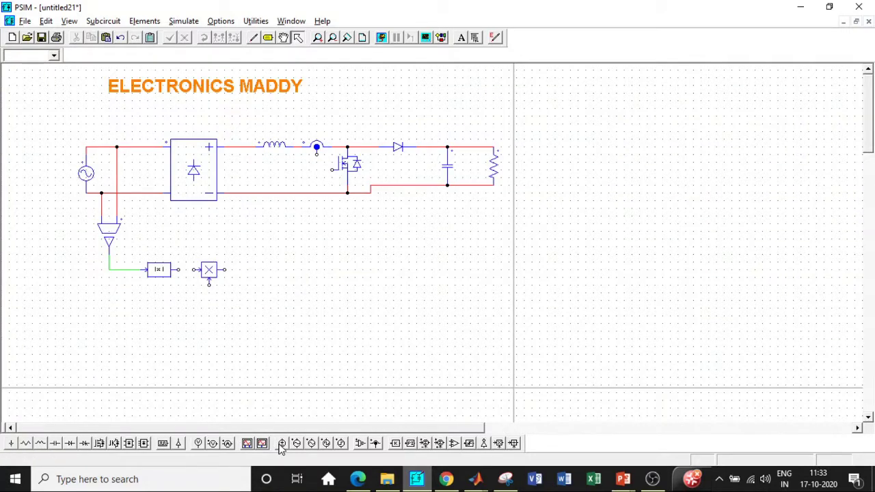
{"action": "left_click", "coordinate": [209, 334]}
{"action": "key", "text": "Escape"}
{"action": "double_click", "coordinate": [208, 334]}
{"action": "type", "text": "1.5"}
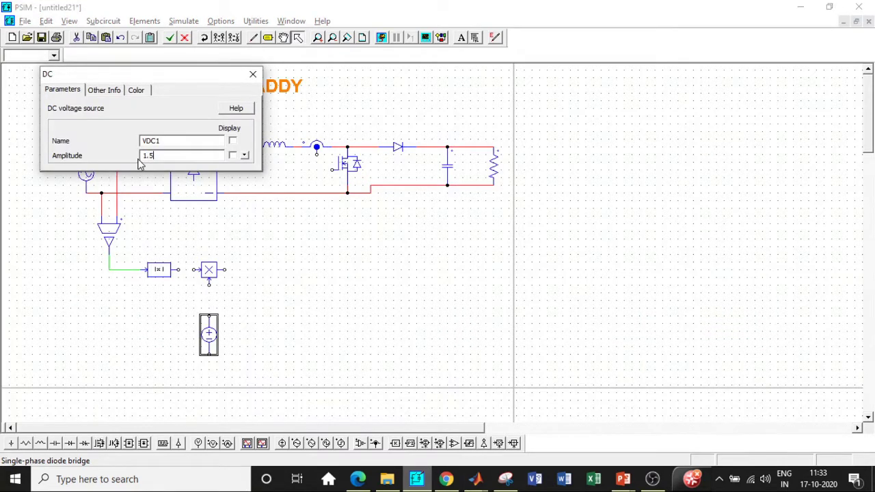
{"action": "left_click", "coordinate": [253, 73]}
Ground the DC source, wire it to the multiplier's lower input, and recheck source values.
{"action": "left_click", "coordinate": [11, 443]}
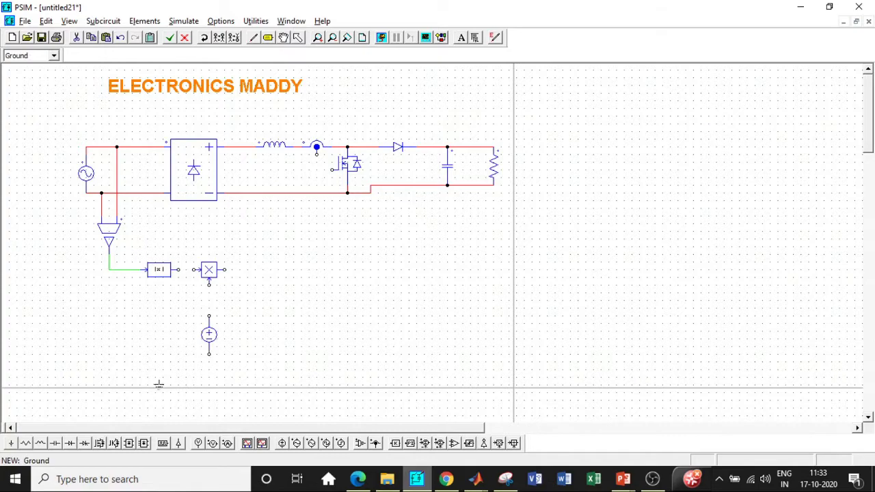
{"action": "left_click", "coordinate": [208, 376]}
{"action": "left_click", "coordinate": [253, 37]}
{"action": "left_click_drag", "start_coordinate": [208, 376], "coordinate": [208, 354]}
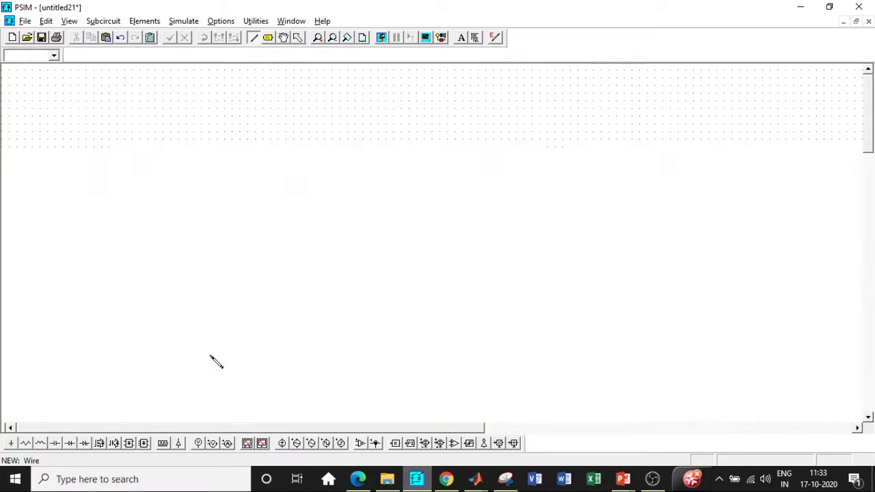
{"action": "left_click_drag", "start_coordinate": [207, 294], "coordinate": [208, 281]}
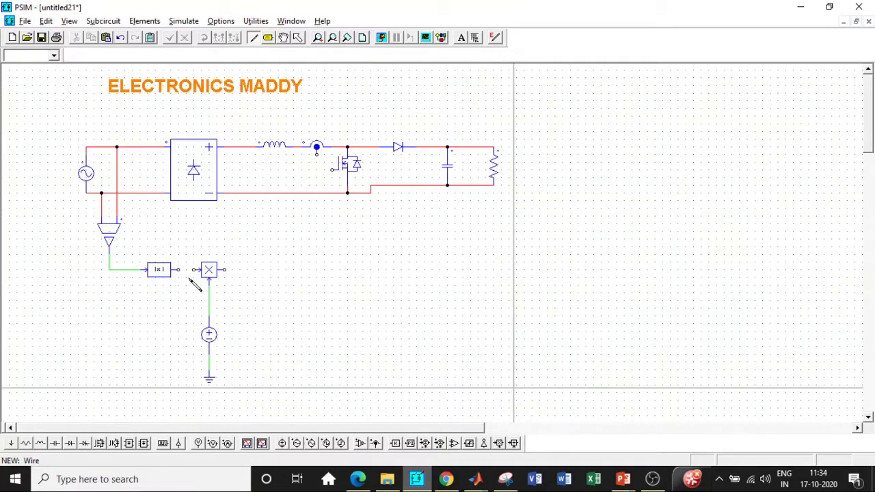
{"action": "double_click", "coordinate": [87, 174]}
{"action": "left_click", "coordinate": [252, 74]}
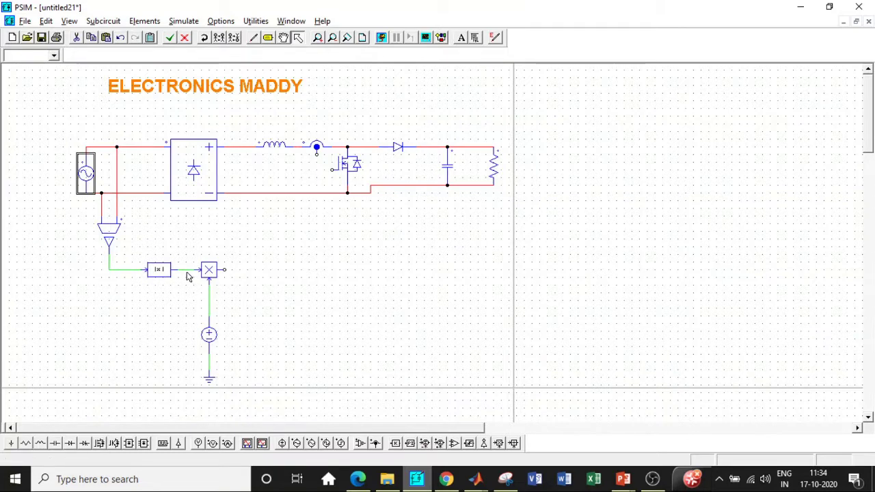
{"action": "double_click", "coordinate": [209, 335]}
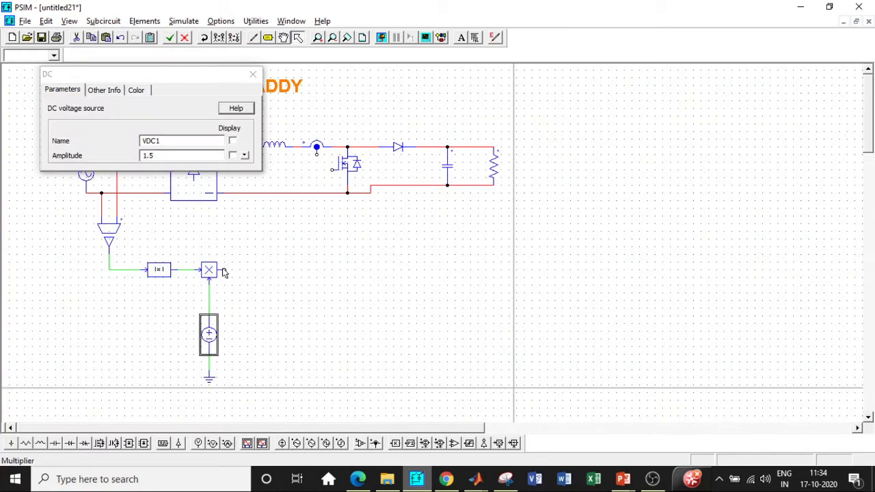
{"action": "left_click", "coordinate": [253, 75]}
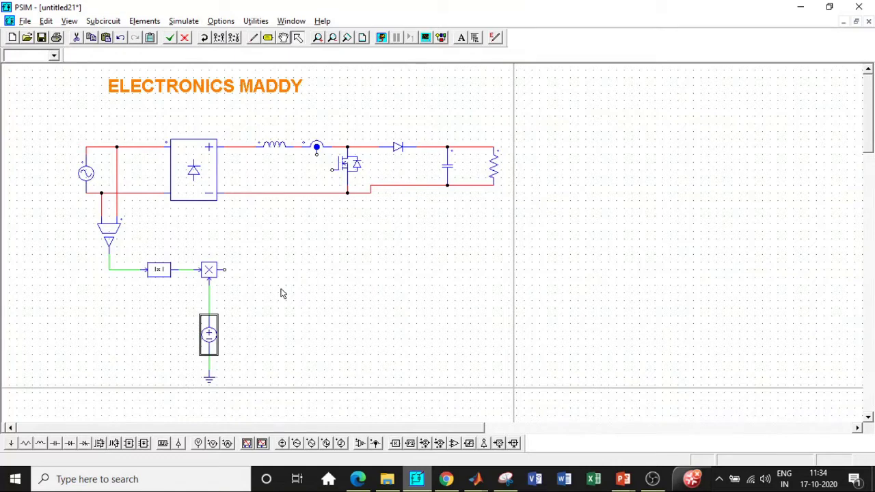
Place a summer with the multiplier output on + and the current sensor signal on −.
{"action": "left_click", "coordinate": [439, 445]}
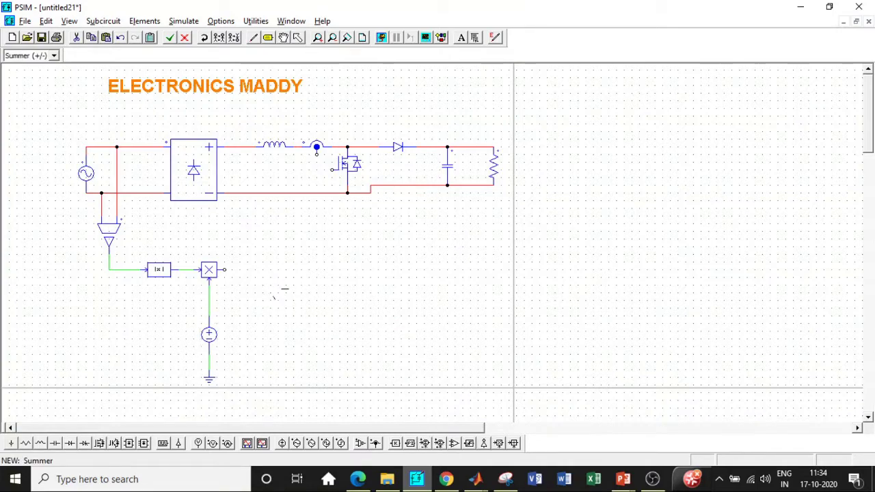
{"action": "left_click", "coordinate": [263, 270]}
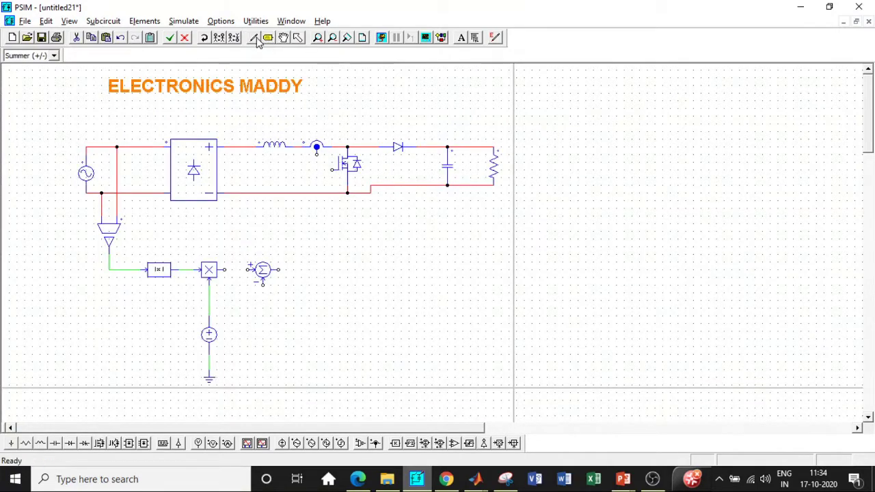
{"action": "left_click", "coordinate": [253, 37]}
{"action": "mouse_move", "coordinate": [220, 269]}
{"action": "left_mouse_down"}
{"action": "mouse_move", "coordinate": [252, 270]}
{"action": "mouse_move", "coordinate": [303, 341]}
{"action": "mouse_move", "coordinate": [453, 348]}
{"action": "left_mouse_up"}
{"action": "mouse_move", "coordinate": [317, 148]}
{"action": "left_mouse_down"}
{"action": "mouse_move", "coordinate": [326, 200]}
{"action": "mouse_move", "coordinate": [397, 221]}
{"action": "mouse_move", "coordinate": [386, 217]}
{"action": "mouse_move", "coordinate": [493, 217]}
{"action": "mouse_move", "coordinate": [493, 345]}
{"action": "mouse_move", "coordinate": [448, 339]}
{"action": "left_mouse_up"}
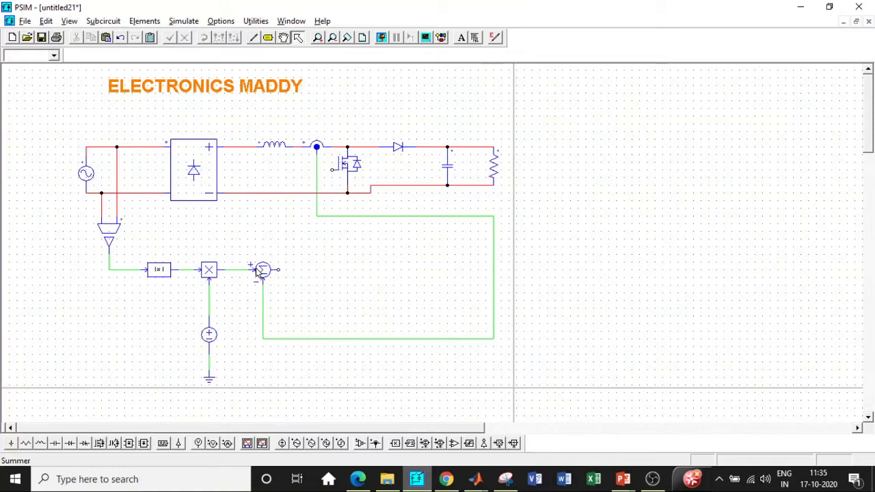
Add a PI controller after the summer with gain 0.8.
{"action": "left_click", "coordinate": [410, 444]}
{"action": "left_click", "coordinate": [313, 269]}
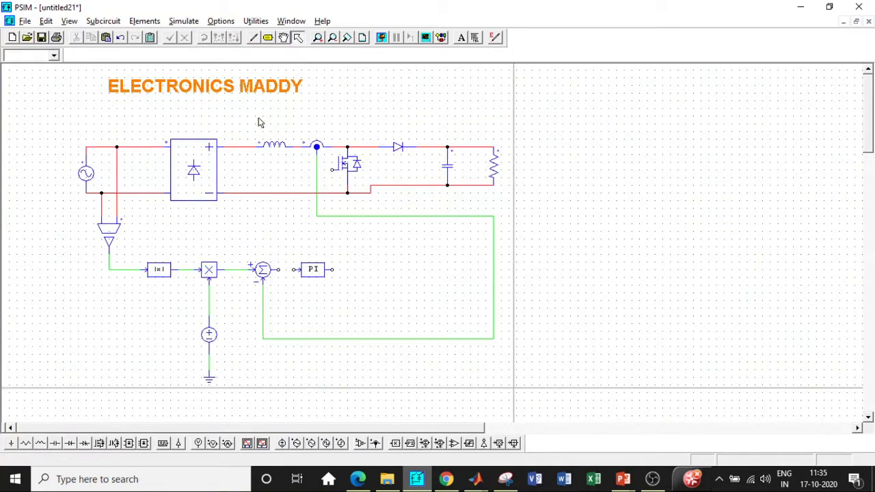
{"action": "left_click", "coordinate": [253, 37]}
{"action": "left_click_drag", "start_coordinate": [288, 272], "coordinate": [296, 275]}
{"action": "key", "text": "Escape"}
{"action": "double_click", "coordinate": [313, 270]}
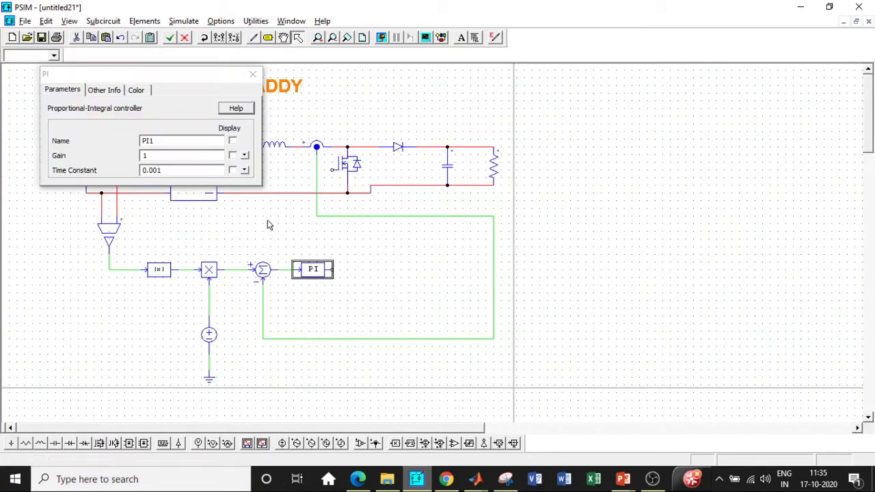
{"action": "left_click", "coordinate": [168, 155]}
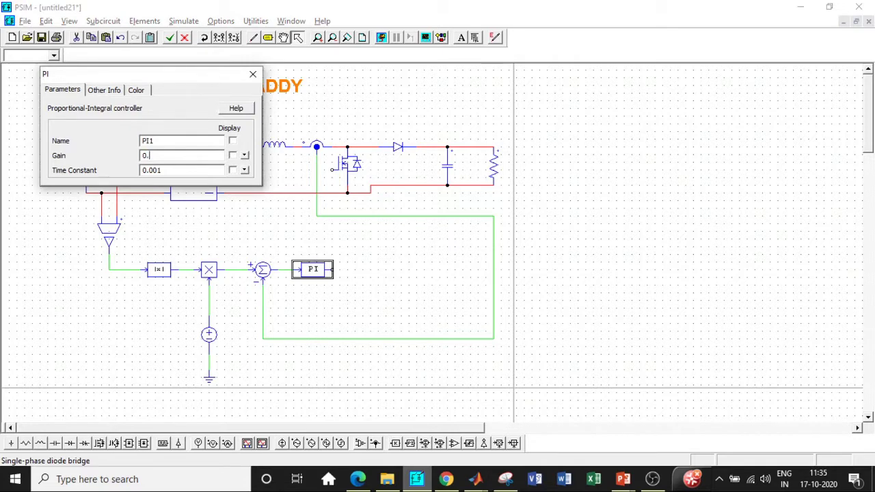
{"action": "left_click", "coordinate": [159, 169]}
{"action": "left_click", "coordinate": [254, 75]}
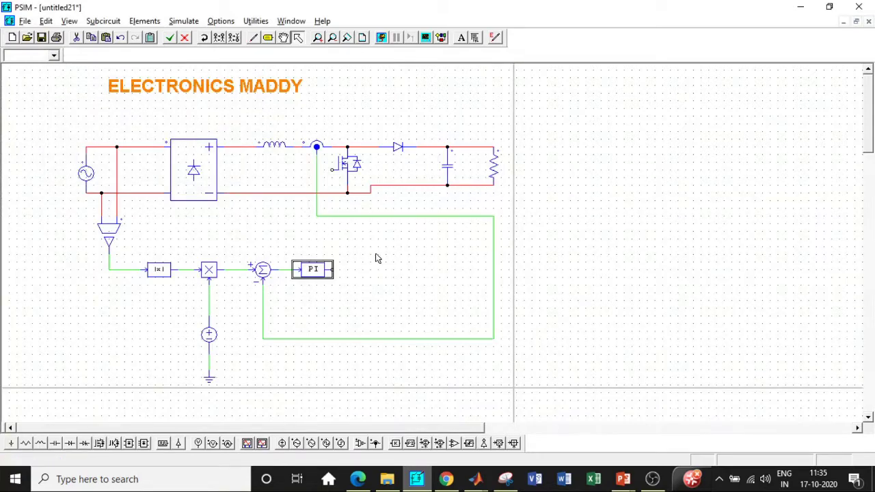
{"action": "left_click", "coordinate": [347, 236]}
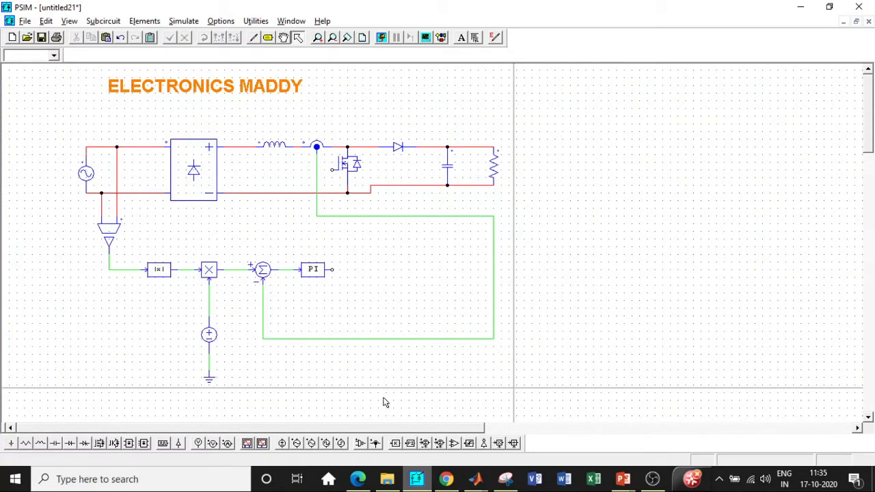
Add a limiter after the PI block with lower limit 0 and upper limit 10.
{"action": "left_click", "coordinate": [460, 444]}
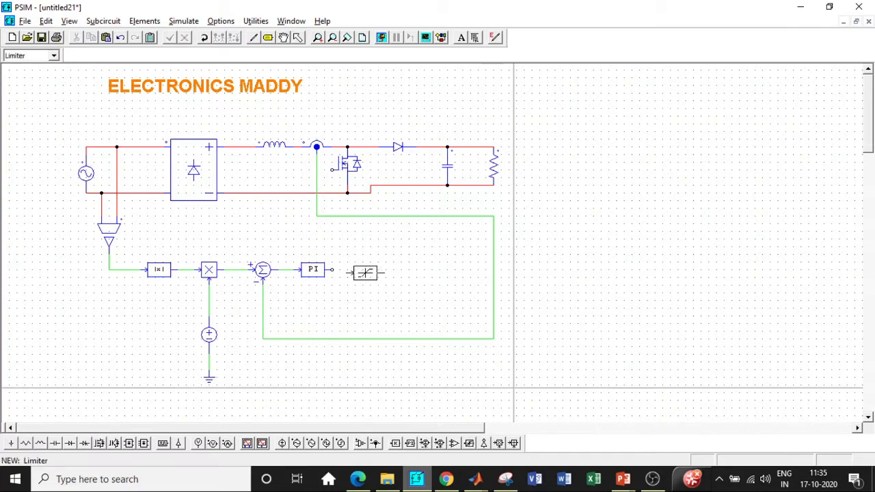
{"action": "left_click", "coordinate": [367, 269]}
{"action": "left_click", "coordinate": [253, 37]}
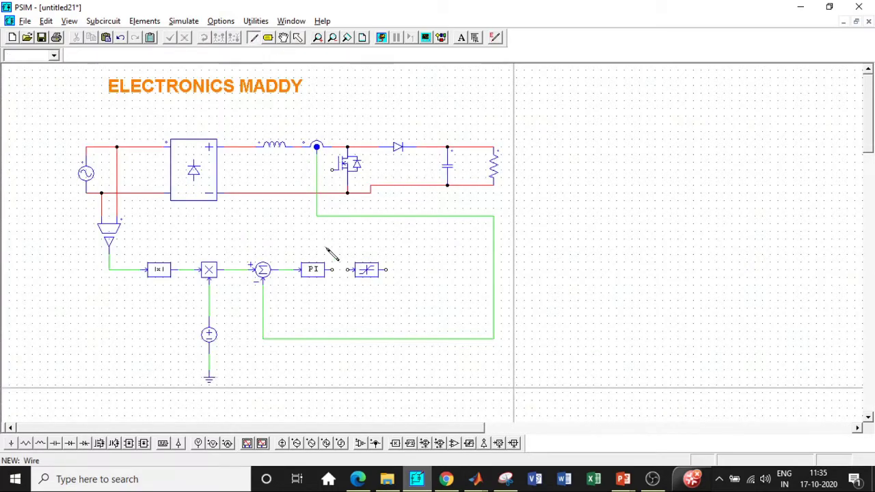
{"action": "key", "text": "Escape"}
{"action": "double_click", "coordinate": [366, 269]}
{"action": "left_click", "coordinate": [173, 171]}
{"action": "left_click_drag", "start_coordinate": [168, 156], "coordinate": [141, 156]}
{"action": "type", "text": "0"}
{"action": "key", "text": "Tab"}
{"action": "type", "text": "10"}
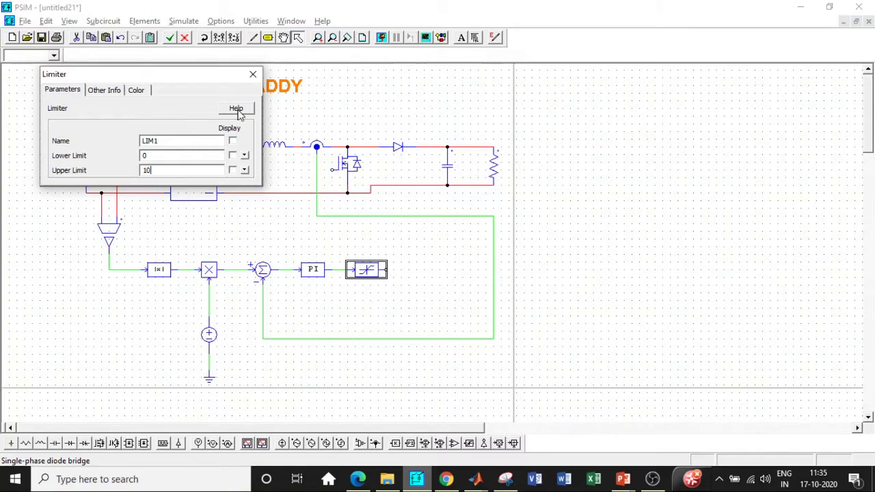
{"action": "left_click", "coordinate": [253, 74]}
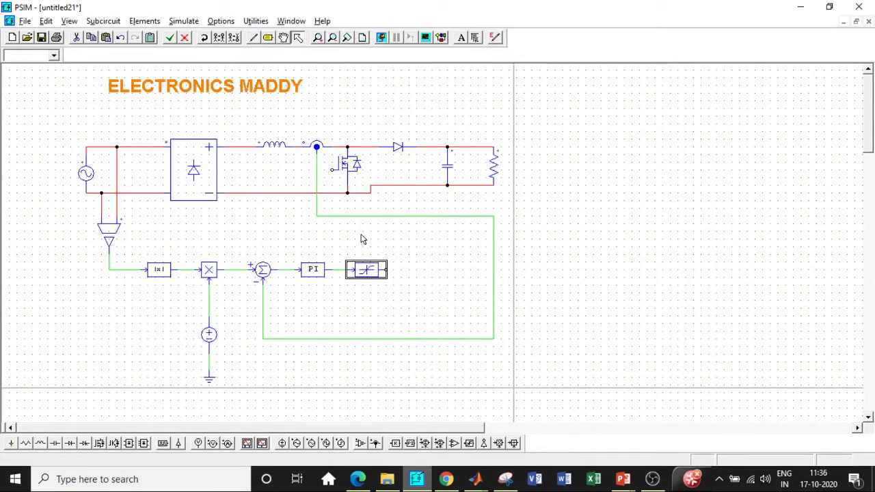
{"action": "left_click", "coordinate": [409, 250]}
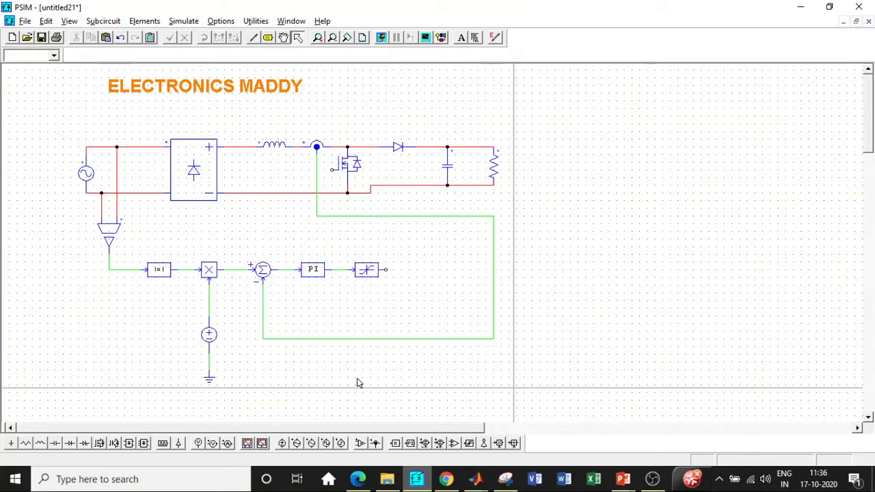
Place a comparator after the limiter and wire a triangular-wave source to its minus input.
{"action": "left_click", "coordinate": [454, 444]}
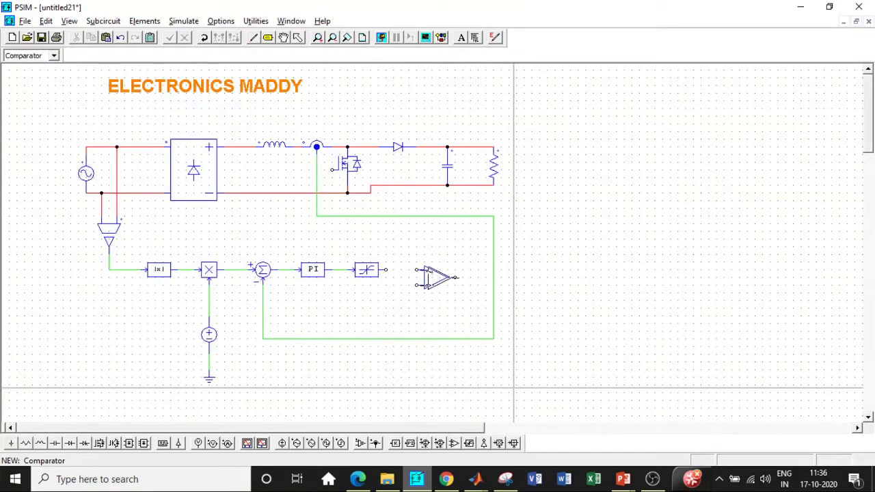
{"action": "left_click", "coordinate": [436, 277]}
{"action": "left_click", "coordinate": [253, 37]}
{"action": "key", "text": "Escape"}
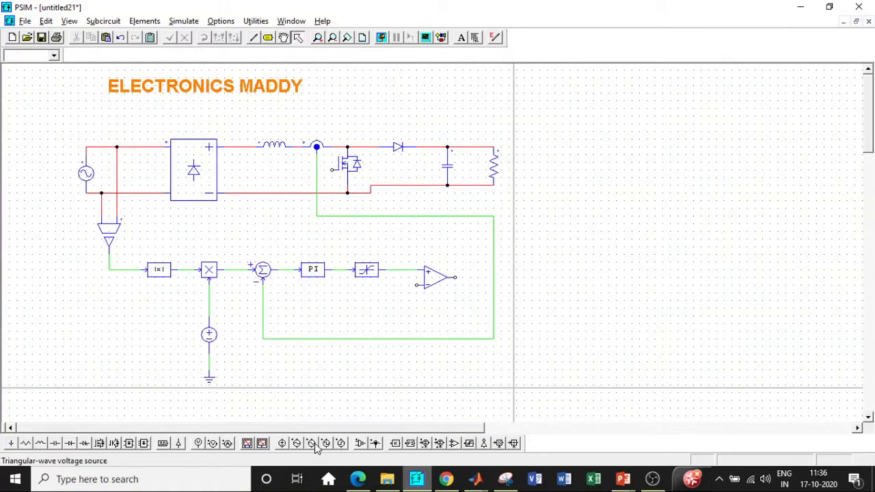
{"action": "left_click", "coordinate": [311, 443]}
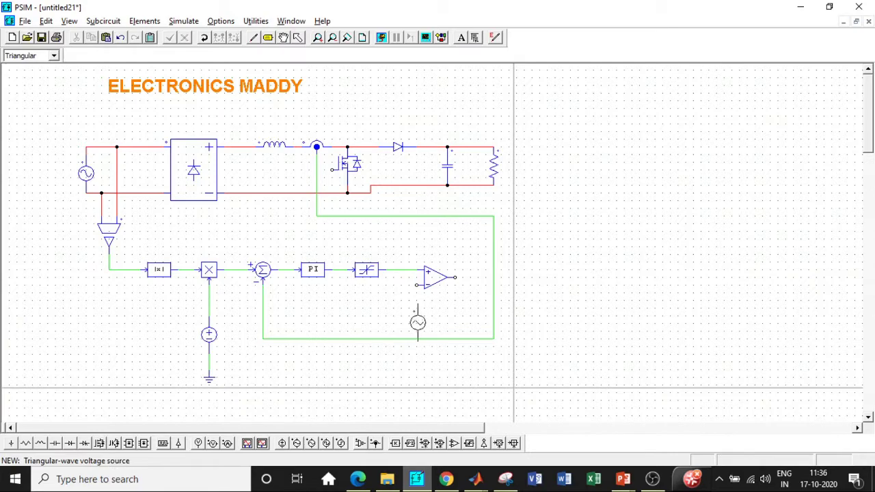
{"action": "left_click", "coordinate": [412, 328]}
{"action": "left_click", "coordinate": [253, 37]}
{"action": "left_click_drag", "start_coordinate": [409, 319], "coordinate": [418, 285]}
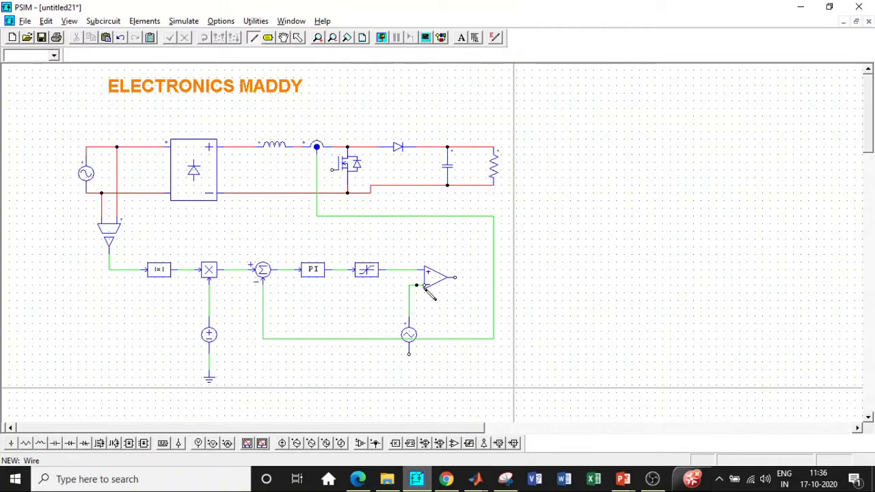
{"action": "left_click_drag", "start_coordinate": [408, 317], "coordinate": [418, 286]}
{"action": "key", "text": "Escape"}
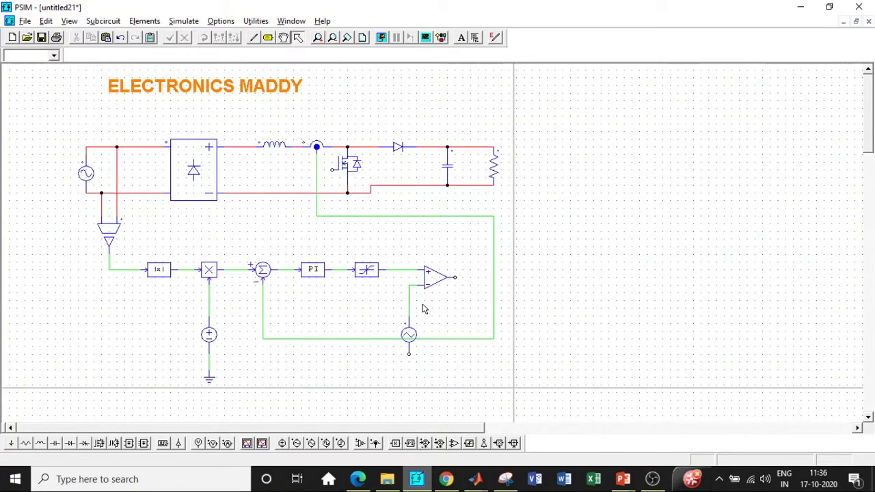
Ground the bottom of the triangular-wave source.
{"action": "left_click", "coordinate": [11, 443]}
{"action": "left_click", "coordinate": [410, 358]}
{"action": "key", "text": "Escape"}
Set the triangular source to 20k frequency, 0 DC offset and 10 V peak-to-peak.
{"action": "double_click", "coordinate": [409, 335]}
{"action": "left_click_drag", "start_coordinate": [168, 171], "coordinate": [132, 172]}
{"action": "type", "text": "20k"}
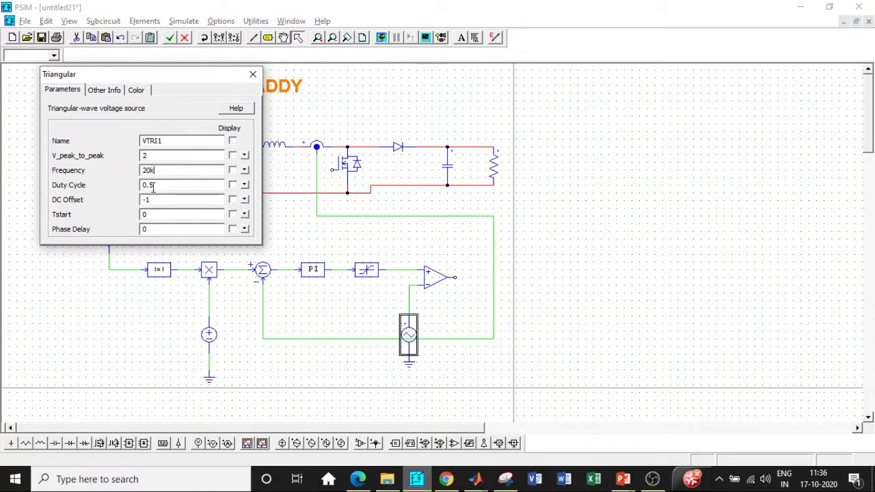
{"action": "left_click_drag", "start_coordinate": [162, 200], "coordinate": [128, 199]}
{"action": "type", "text": "0"}
{"action": "left_click_drag", "start_coordinate": [164, 156], "coordinate": [117, 156]}
{"action": "type", "text": "1"}
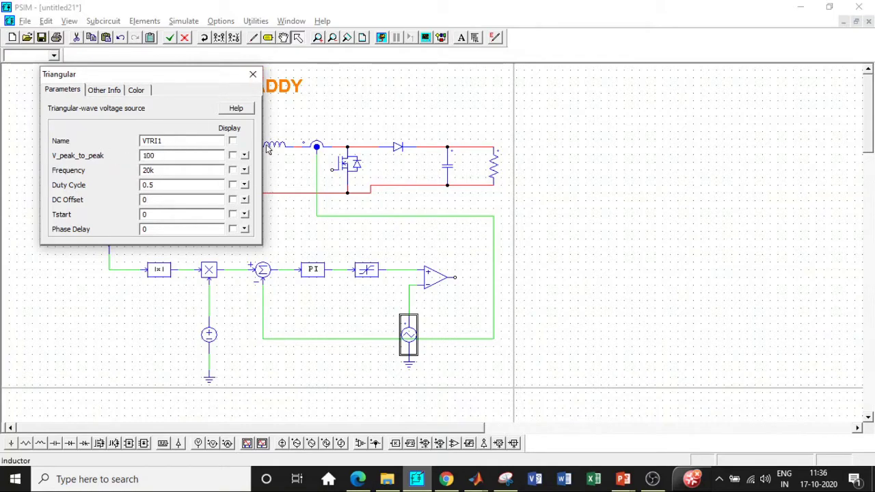
{"action": "left_click", "coordinate": [253, 74]}
{"action": "double_click", "coordinate": [366, 277]}
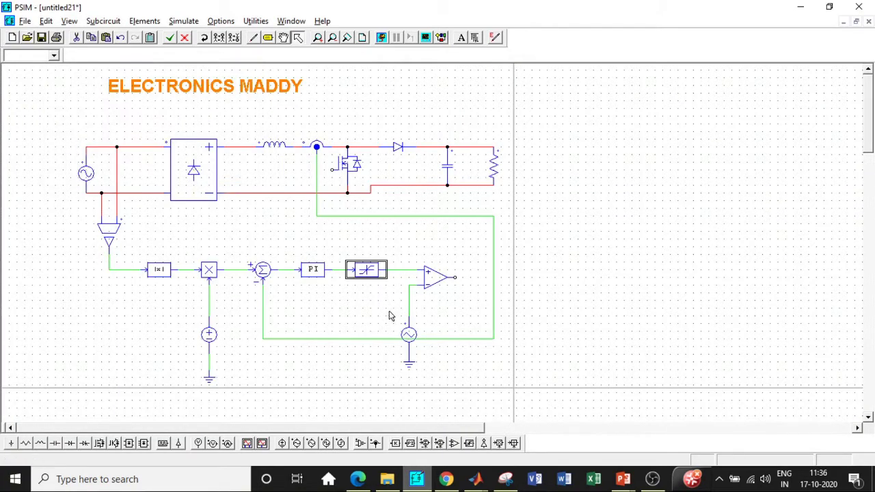
{"action": "left_click", "coordinate": [449, 301]}
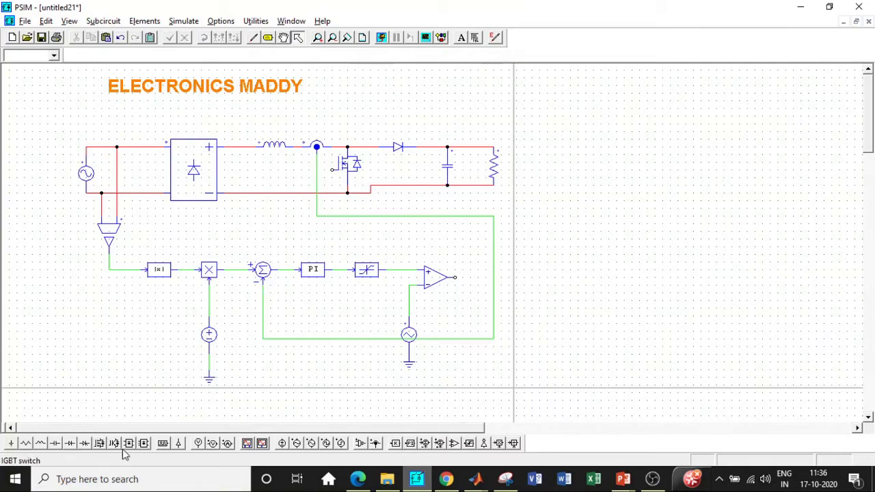
Place an on-off controller above the comparator and wire the comparator output into it.
{"action": "left_click", "coordinate": [179, 444]}
{"action": "left_click", "coordinate": [448, 240]}
{"action": "key", "text": "Escape"}
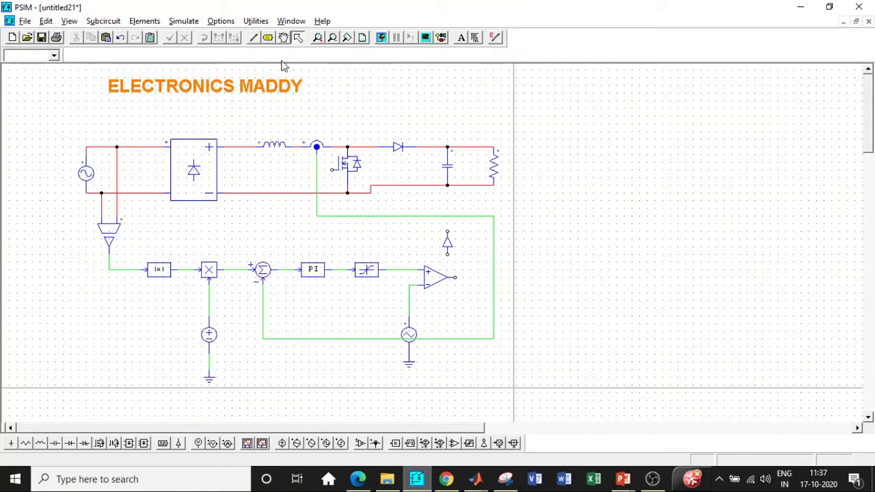
{"action": "left_click", "coordinate": [253, 37]}
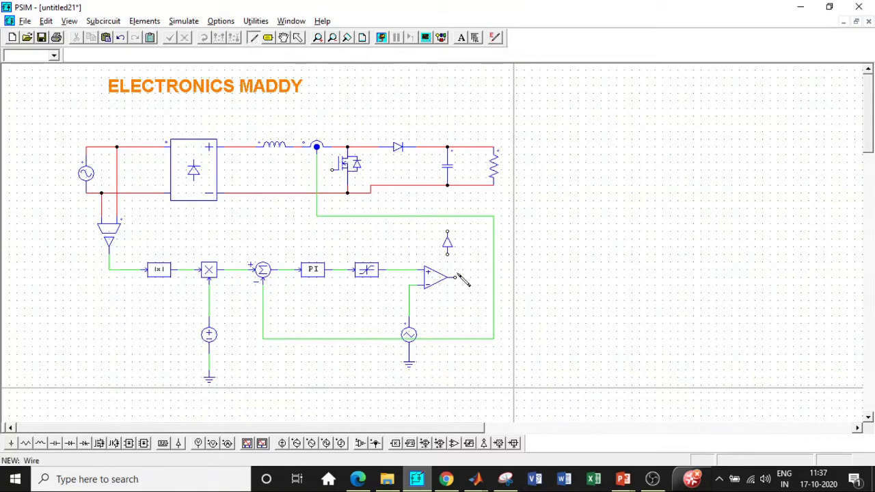
{"action": "left_click_drag", "start_coordinate": [455, 274], "coordinate": [448, 251]}
{"action": "key", "text": "Escape"}
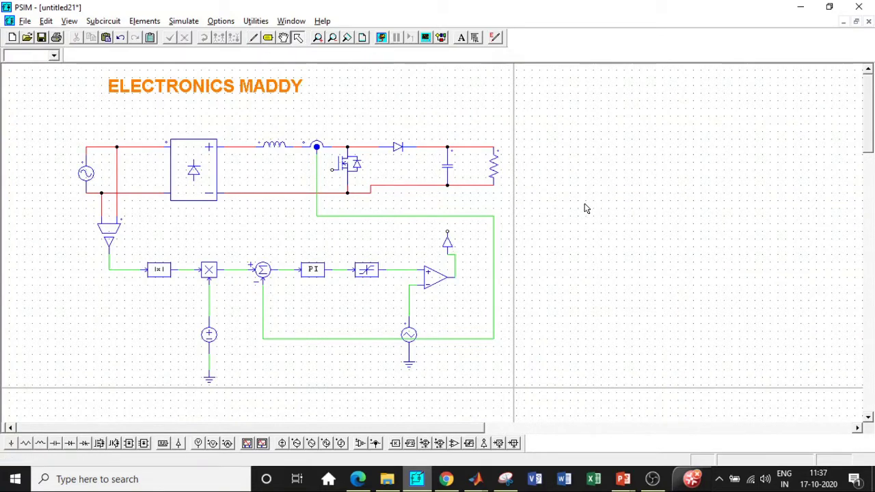
Wire the on-off controller's output to the MOSFET gate and check its properties.
{"action": "left_click", "coordinate": [253, 37]}
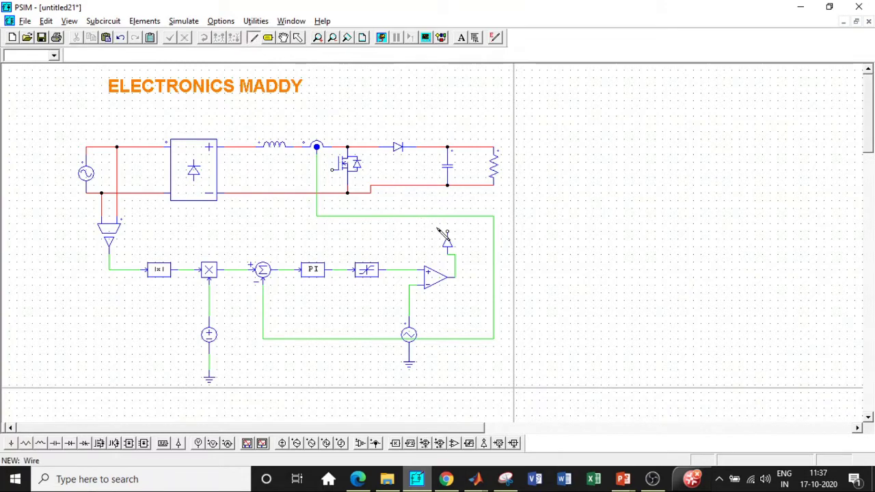
{"action": "left_click_drag", "start_coordinate": [446, 233], "coordinate": [332, 171]}
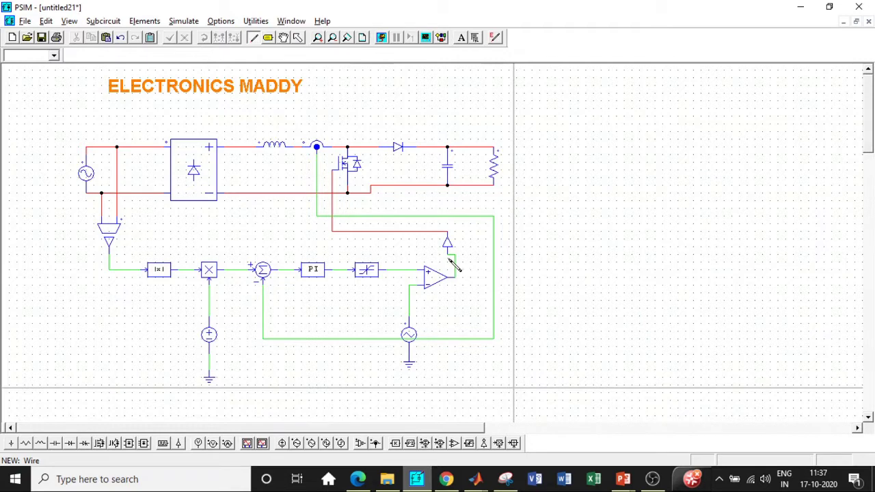
{"action": "key", "text": "Escape"}
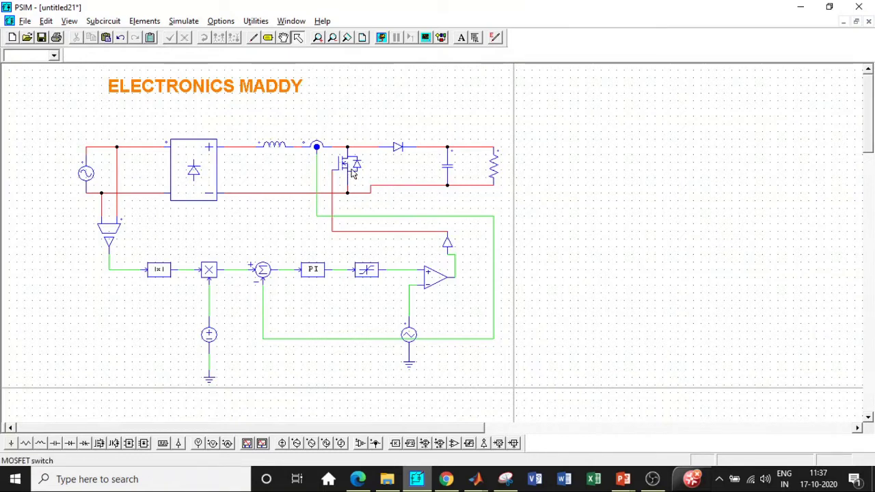
{"action": "double_click", "coordinate": [447, 243]}
{"action": "left_click", "coordinate": [253, 74]}
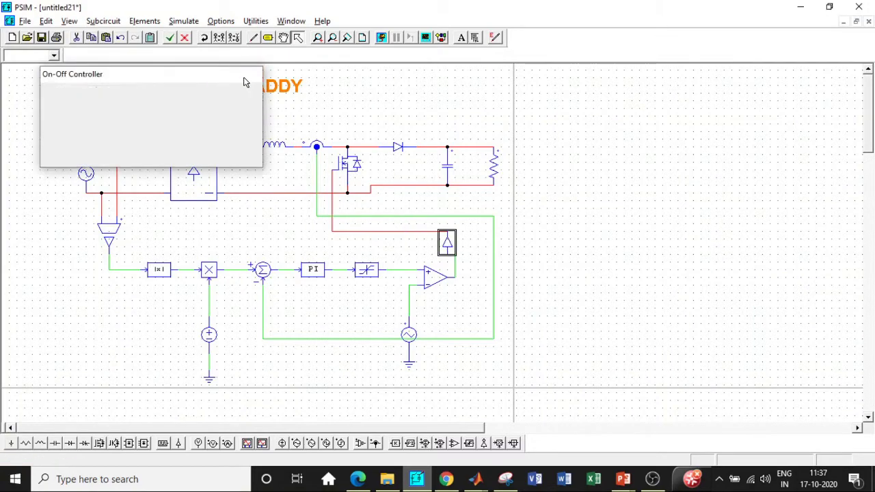
{"action": "left_click", "coordinate": [526, 221]}
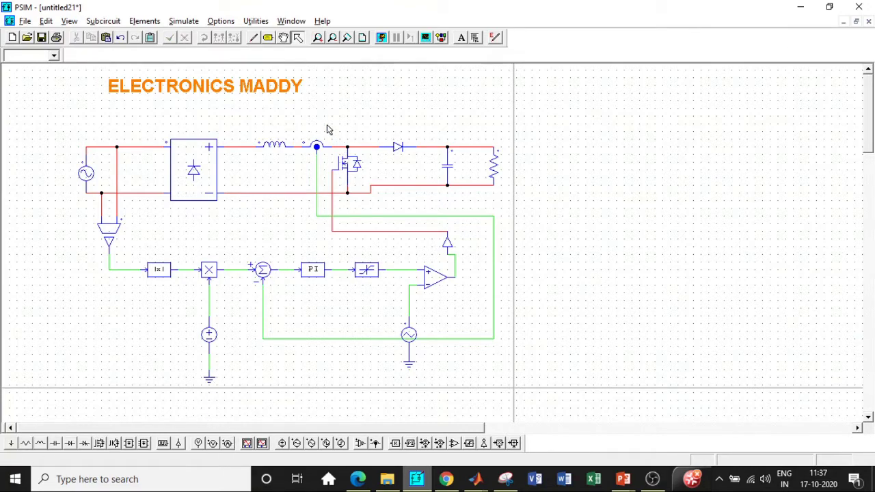
Place a current probe above the inductor-MOSFET node and voltage probes by the rectifier and load.
{"action": "left_click", "coordinate": [227, 444]}
{"action": "left_click", "coordinate": [332, 116]}
{"action": "key", "text": "Escape"}
{"action": "left_click", "coordinate": [213, 444]}
{"action": "left_click", "coordinate": [247, 169]}
{"action": "left_click", "coordinate": [532, 162]}
{"action": "key", "text": "Escape"}
Wire the first voltage probe across the rectified supply and shift the current sensor, removing a top wire segment.
{"action": "left_click", "coordinate": [253, 36]}
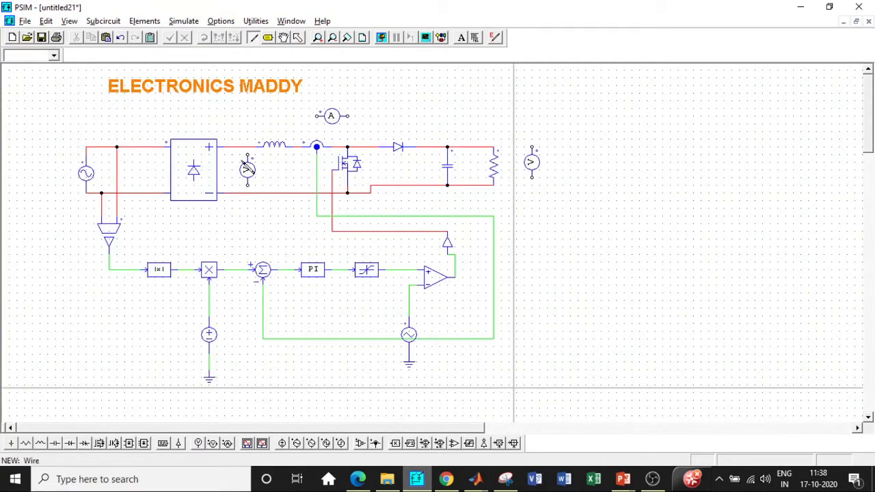
{"action": "left_click_drag", "start_coordinate": [248, 148], "coordinate": [248, 194]}
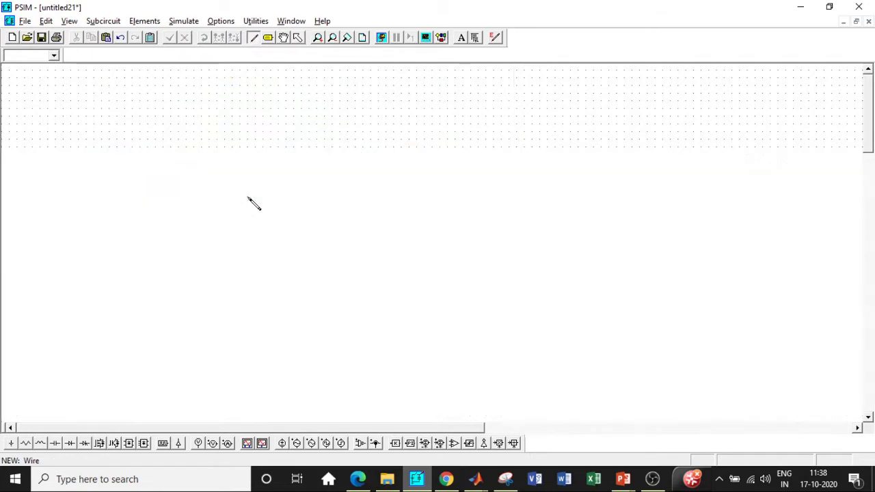
{"action": "key", "text": "Escape"}
{"action": "left_click", "coordinate": [336, 150]}
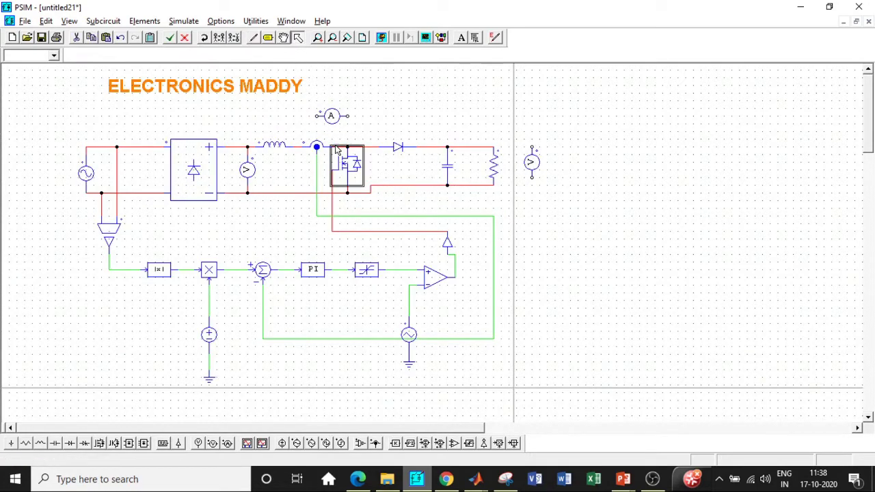
{"action": "left_click", "coordinate": [316, 146]}
{"action": "mouse_move", "coordinate": [316, 146]}
{"action": "left_mouse_down"}
{"action": "mouse_move", "coordinate": [299, 146]}
{"action": "mouse_move", "coordinate": [326, 149]}
{"action": "left_mouse_up"}
{"action": "key", "text": "Delete"}
Wire the second voltage probe across the load resistor.
{"action": "left_click", "coordinate": [253, 37]}
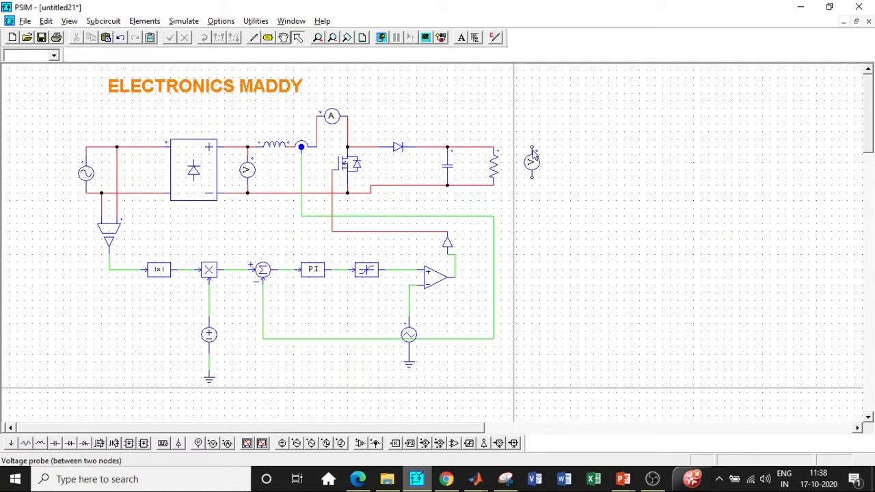
{"action": "left_click_drag", "start_coordinate": [533, 147], "coordinate": [494, 147]}
{"action": "left_click_drag", "start_coordinate": [532, 177], "coordinate": [493, 186]}
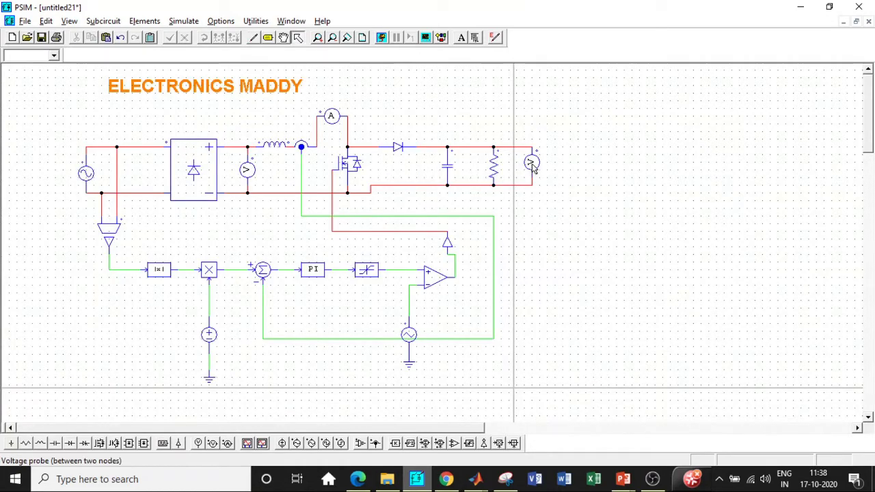
Rename the load probe to 'Output' and the supply probe to 'SupplyV'.
{"action": "double_click", "coordinate": [533, 164]}
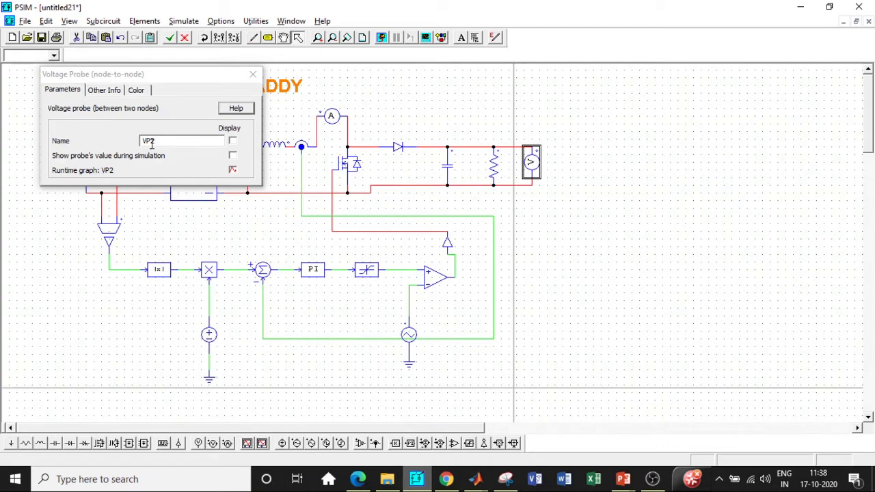
{"action": "left_click", "coordinate": [126, 142]}
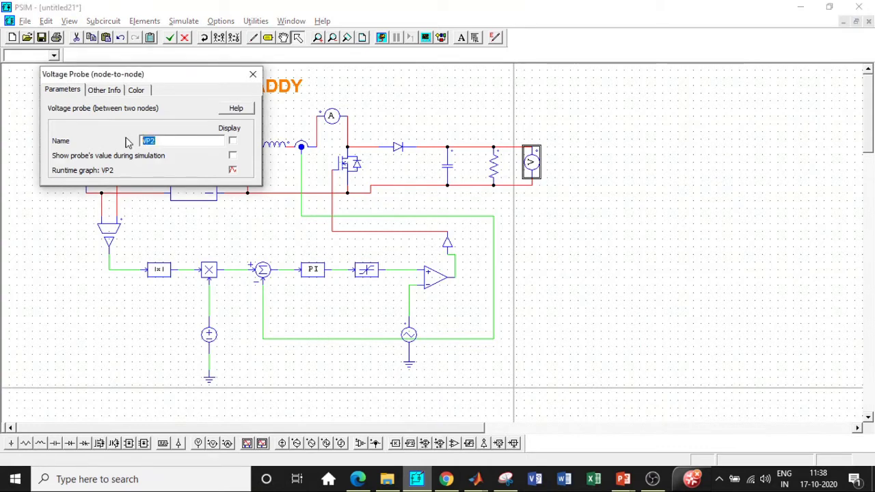
{"action": "type", "text": "Output"}
{"action": "left_click", "coordinate": [252, 74]}
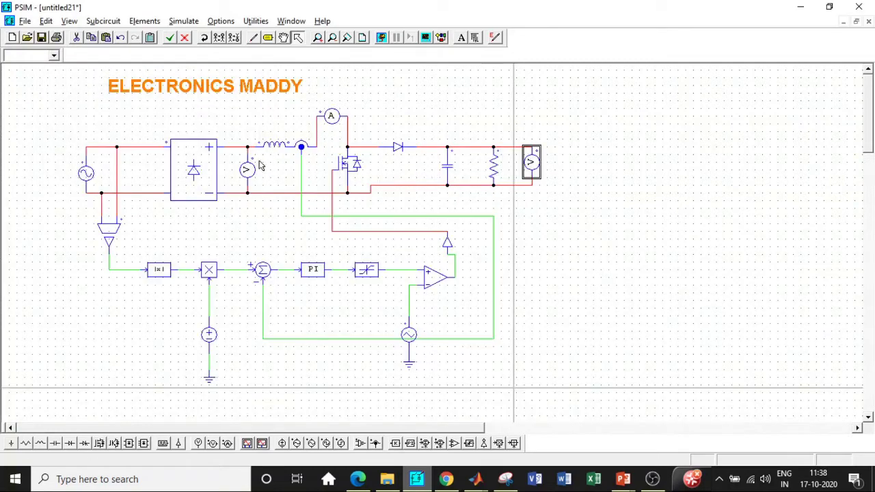
{"action": "mouse_move", "coordinate": [257, 169]}
{"action": "left_click", "coordinate": [125, 142]}
{"action": "type", "text": "SupplyV"}
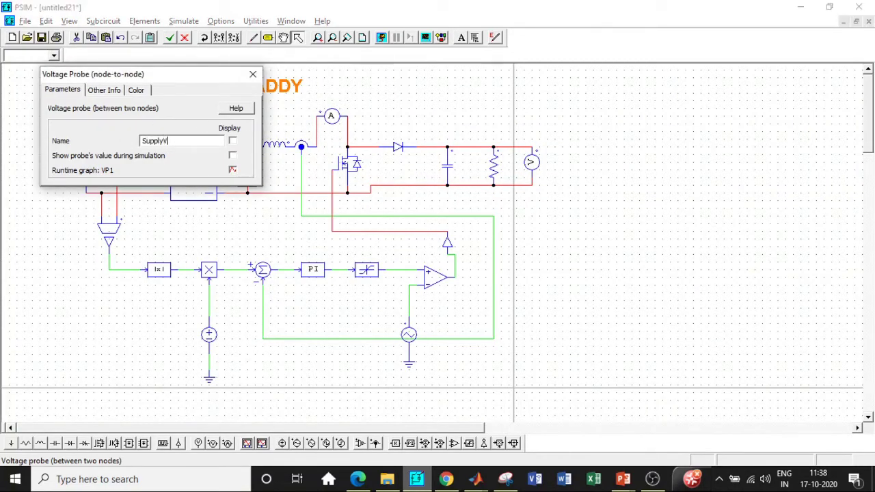
{"action": "left_click", "coordinate": [252, 74]}
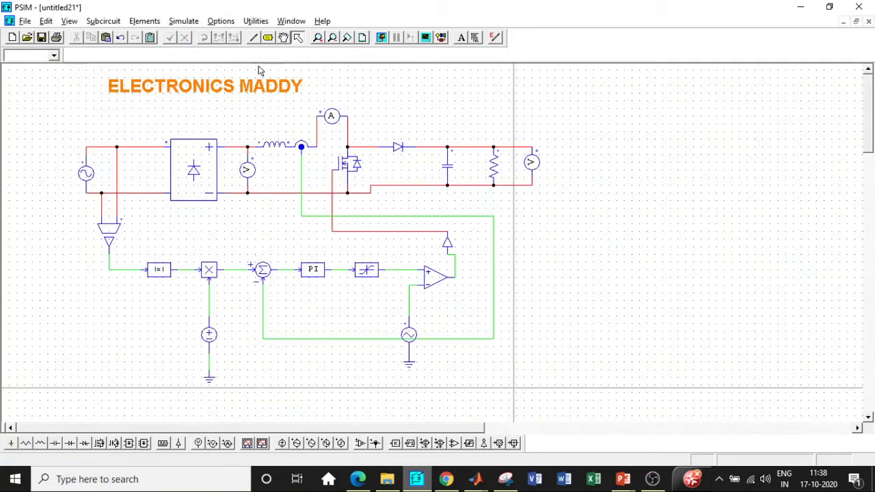
Add a Simulation Control element with a total time of 1.
{"action": "left_click", "coordinate": [184, 21]}
{"action": "left_click", "coordinate": [201, 36]}
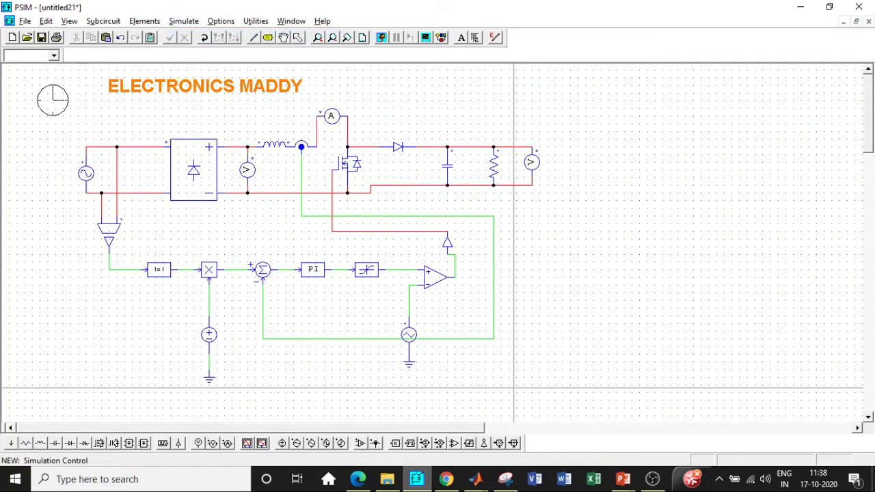
{"action": "left_click", "coordinate": [53, 100]}
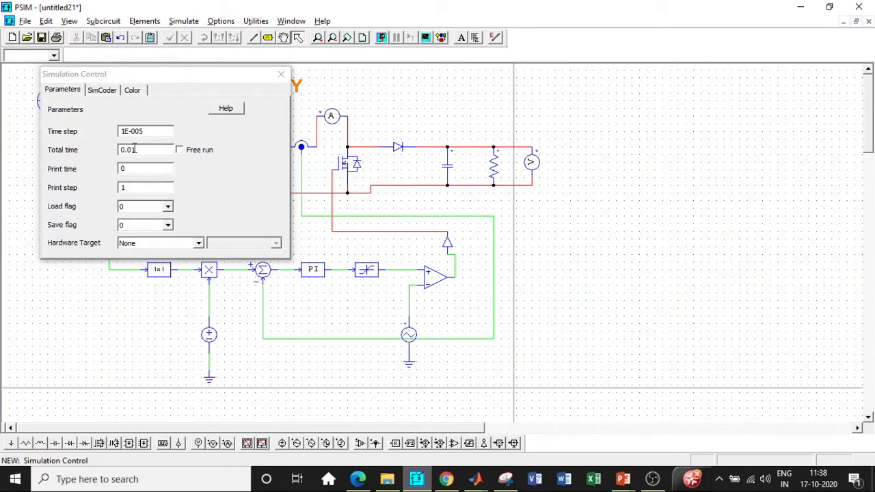
{"action": "double_click", "coordinate": [142, 149]}
{"action": "type", "text": "1"}
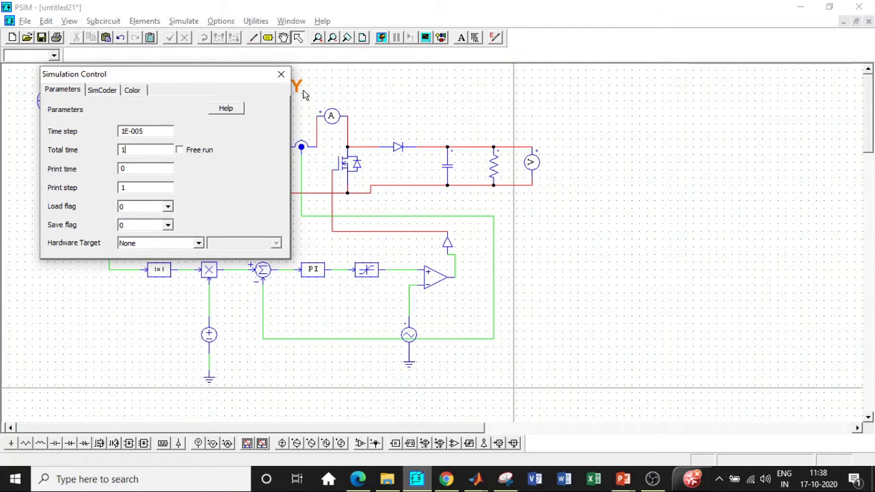
{"action": "left_click", "coordinate": [284, 76]}
Run the simulation and accept the time step change to 5E-006s.
{"action": "left_click", "coordinate": [183, 21]}
{"action": "left_click", "coordinate": [205, 54]}
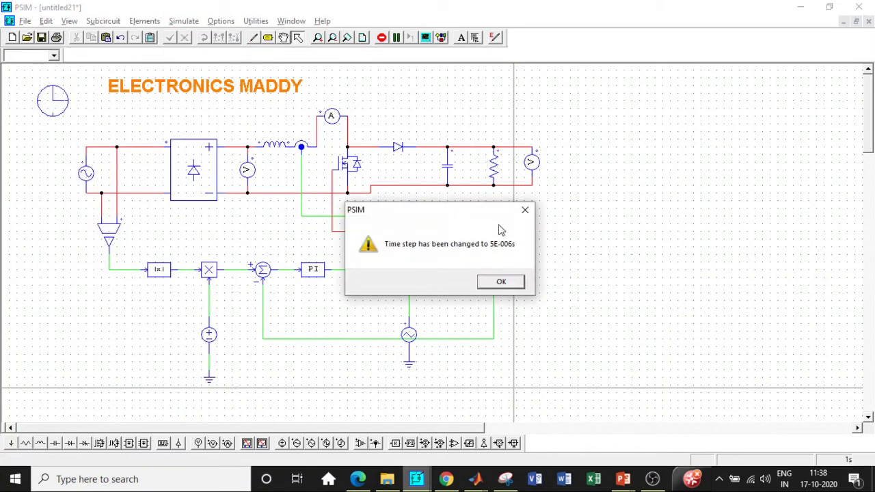
{"action": "left_click", "coordinate": [501, 283]}
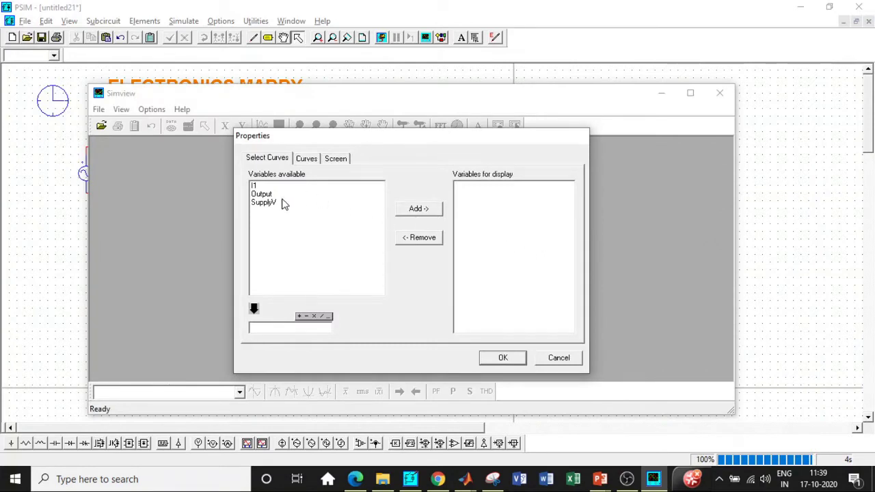
Plot Output and SupplyV maximized, zoomed to roughly 0.25–0.63 seconds.
{"action": "left_click_drag", "start_coordinate": [277, 195], "coordinate": [279, 204]}
{"action": "left_click", "coordinate": [428, 211]}
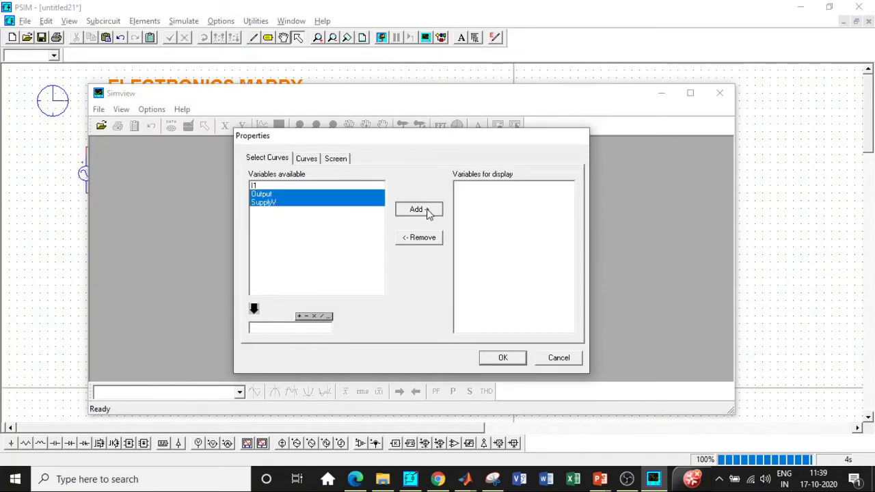
{"action": "left_click", "coordinate": [506, 357]}
{"action": "left_click", "coordinate": [628, 149]}
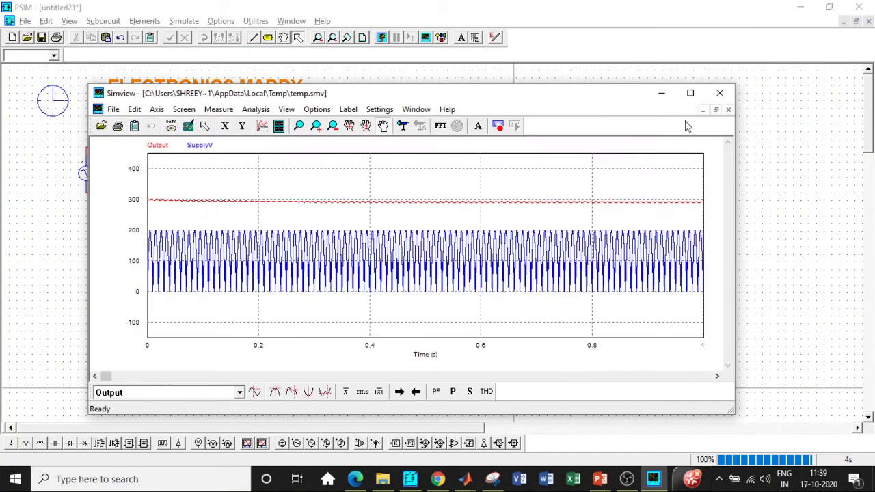
{"action": "left_click", "coordinate": [691, 93]}
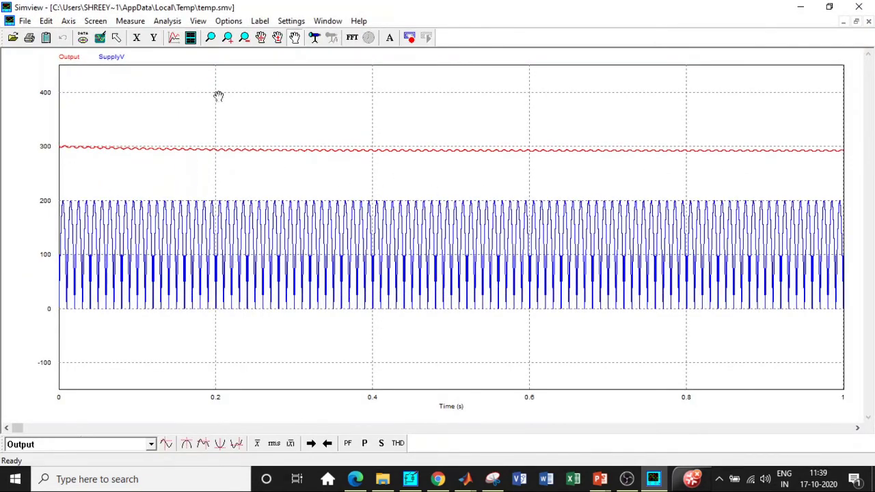
{"action": "left_click", "coordinate": [210, 37]}
{"action": "left_click_drag", "start_coordinate": [237, 104], "coordinate": [552, 337]}
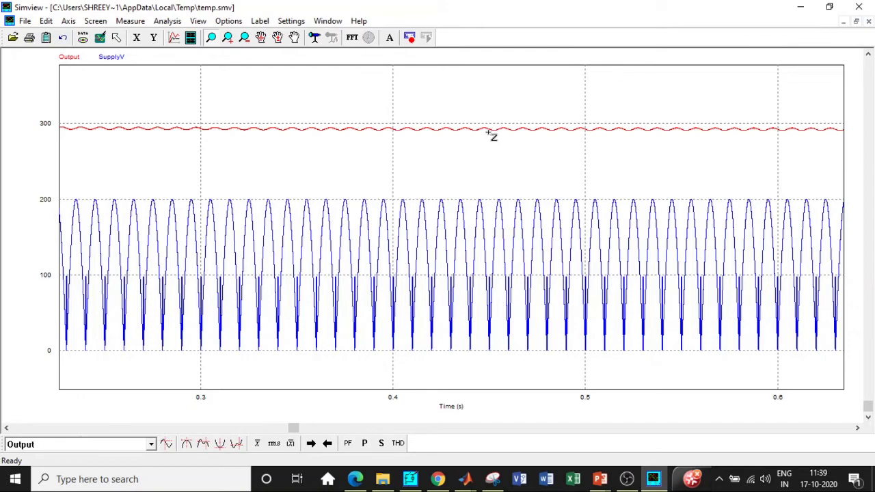
Close SimView, rerun the simulation, and plot I1 and SupplyV.
{"action": "left_click", "coordinate": [858, 7]}
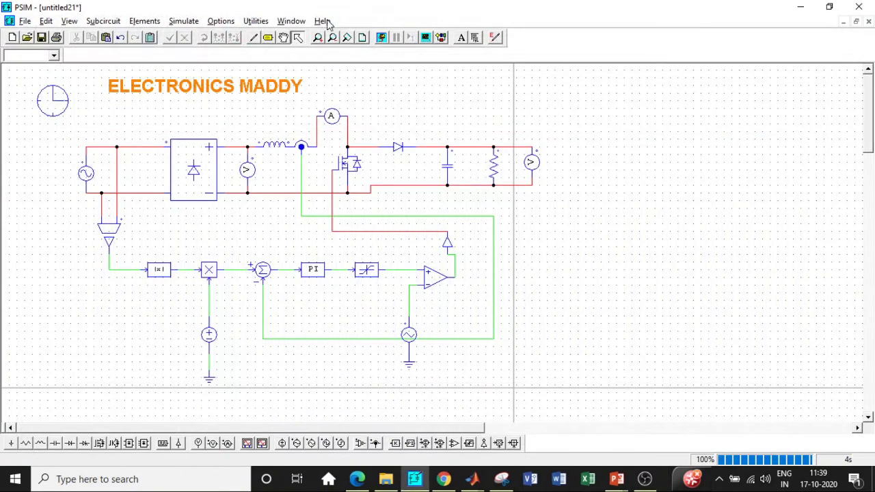
{"action": "left_click", "coordinate": [173, 24]}
{"action": "left_click", "coordinate": [205, 52]}
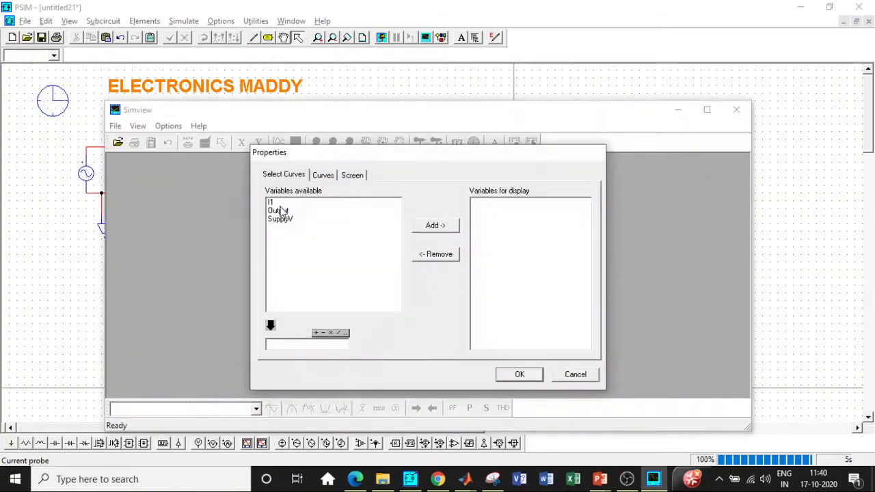
{"action": "left_click", "coordinate": [280, 203]}
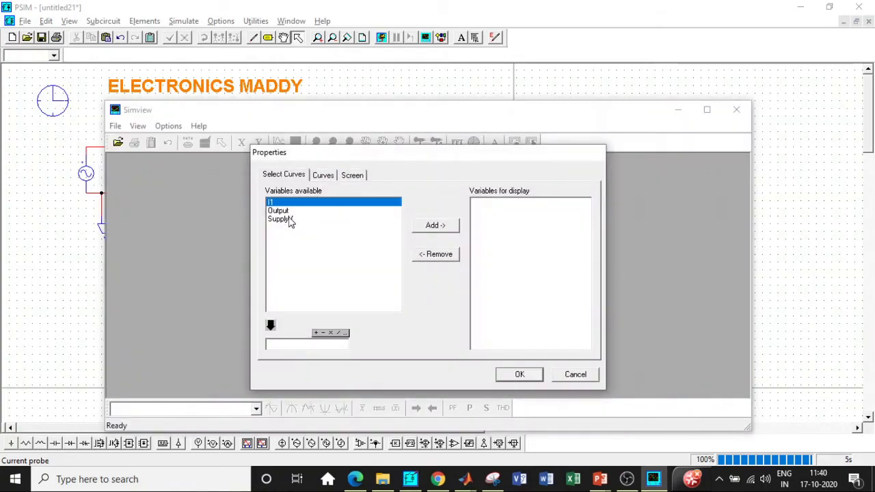
{"action": "left_click", "coordinate": [294, 220], "text": "ctrl"}
{"action": "left_click", "coordinate": [434, 225]}
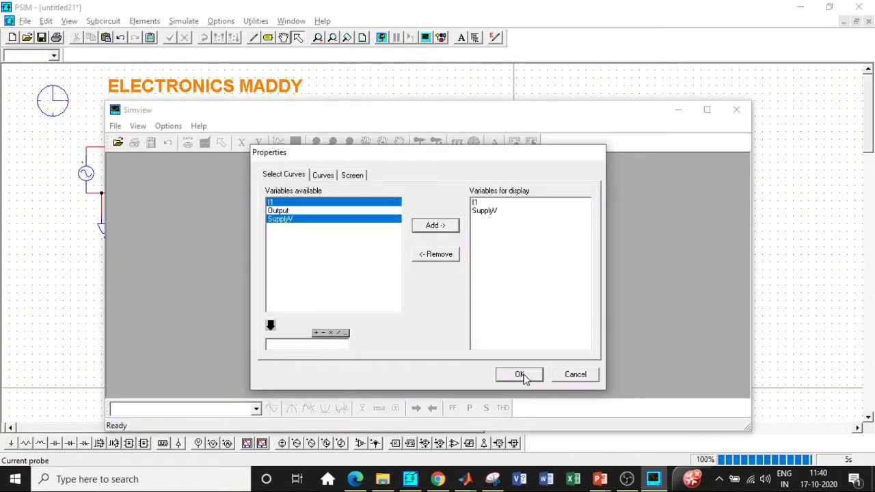
{"action": "left_click", "coordinate": [521, 374]}
Maximize the plot, zoom into a few cycles near 0.4 s, then close SimView.
{"action": "left_click", "coordinate": [644, 165]}
{"action": "left_click", "coordinate": [707, 109]}
{"action": "left_click", "coordinate": [210, 37]}
{"action": "left_click_drag", "start_coordinate": [293, 80], "coordinate": [451, 344]}
{"action": "mouse_move", "coordinate": [276, 75]}
{"action": "left_mouse_down"}
{"action": "mouse_move", "coordinate": [301, 90]}
{"action": "mouse_move", "coordinate": [546, 378]}
{"action": "left_mouse_up"}
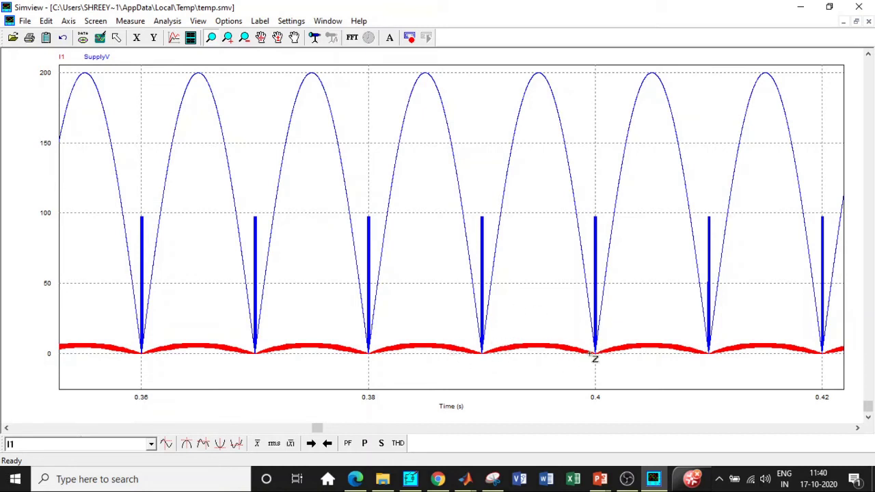
{"action": "left_click", "coordinate": [859, 7]}
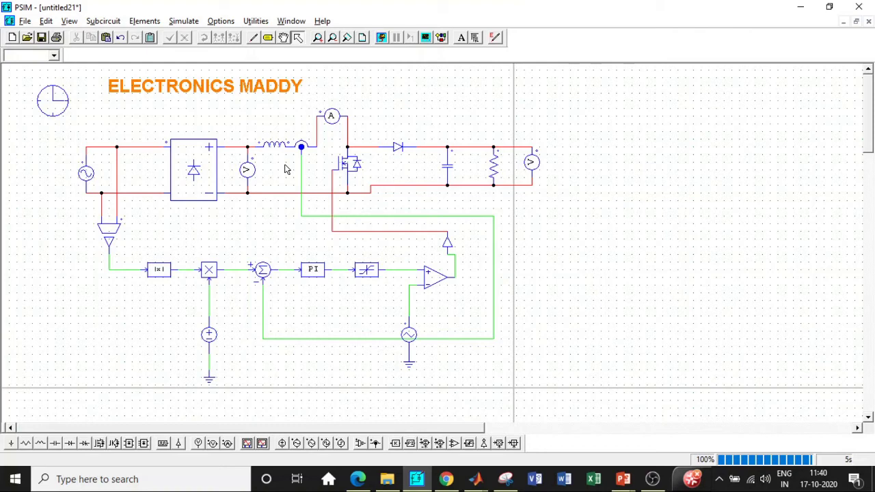
Raise the sine source's peak amplitude to 250.
{"action": "double_click", "coordinate": [99, 173]}
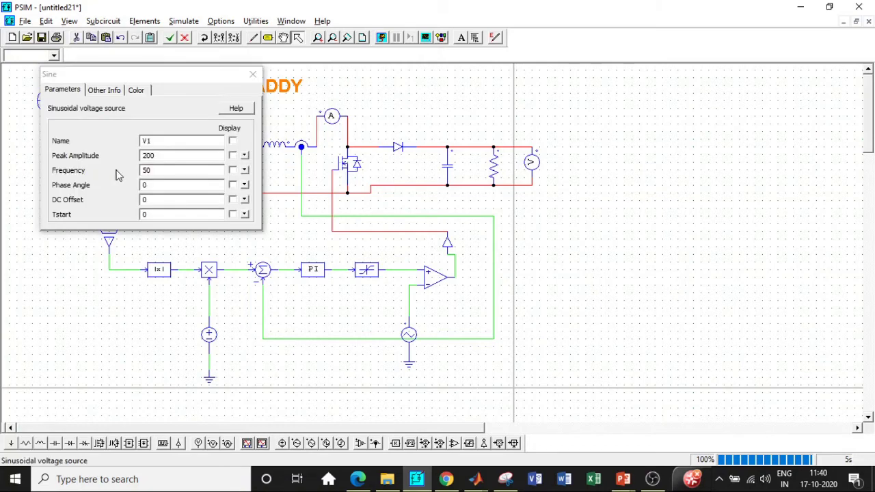
{"action": "left_click_drag", "start_coordinate": [164, 158], "coordinate": [143, 156]}
{"action": "type", "text": "200"}
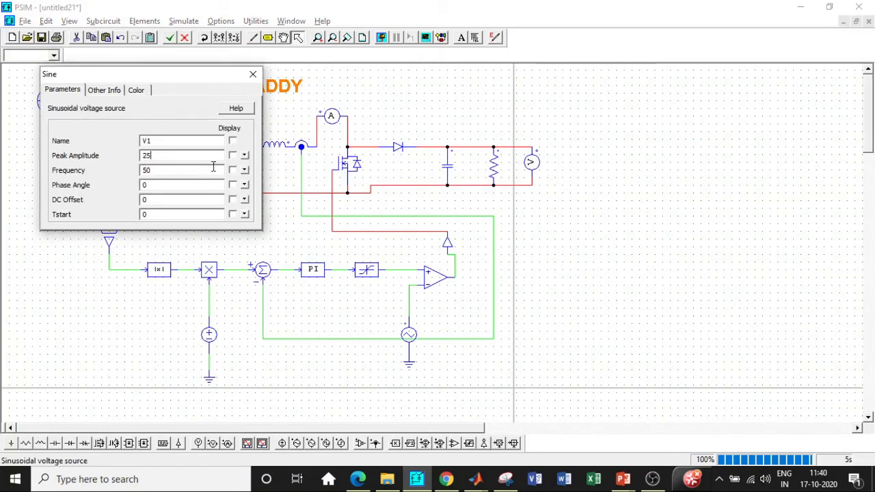
{"action": "key", "text": "Return"}
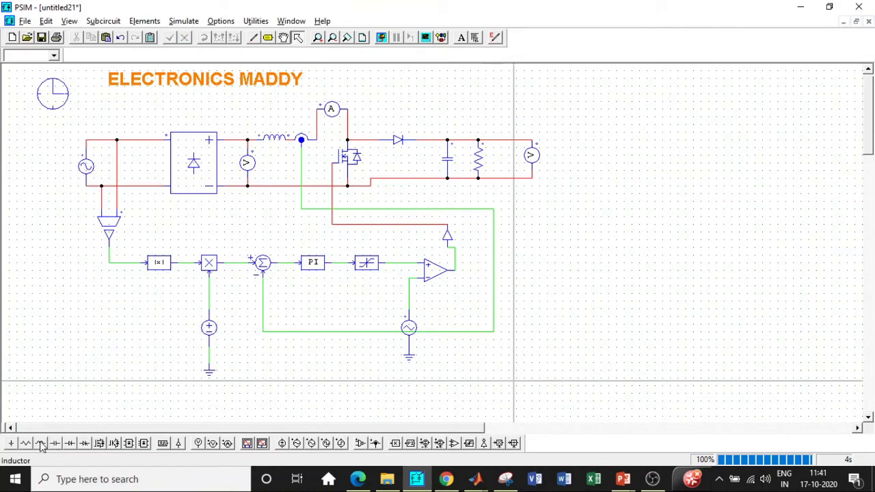
Add an upright inductor right of the load resistor and rewire it in series below the resistor.
{"action": "left_click", "coordinate": [56, 443]}
{"action": "right_click", "coordinate": [494, 198]}
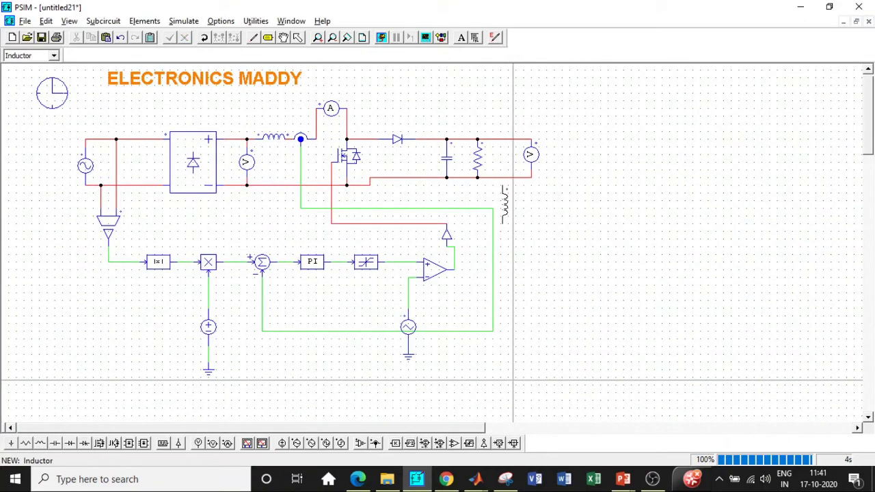
{"action": "left_click", "coordinate": [491, 199]}
{"action": "left_click", "coordinate": [490, 178]}
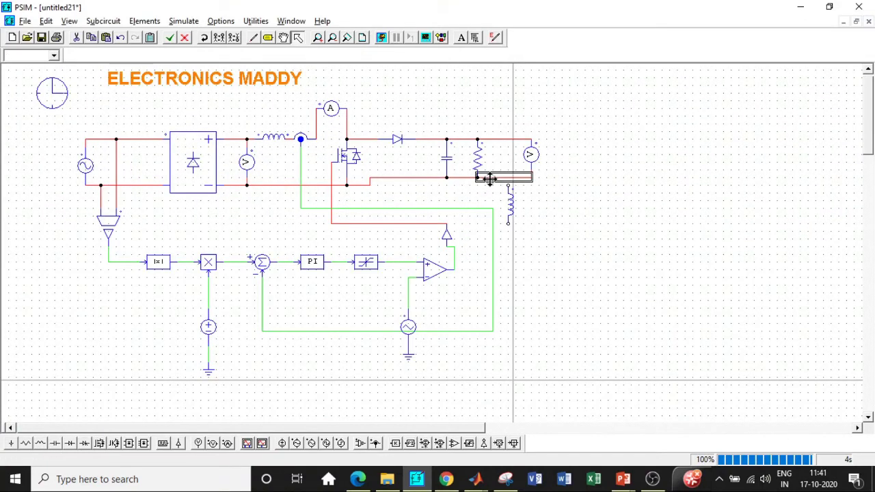
{"action": "key", "text": "Delete"}
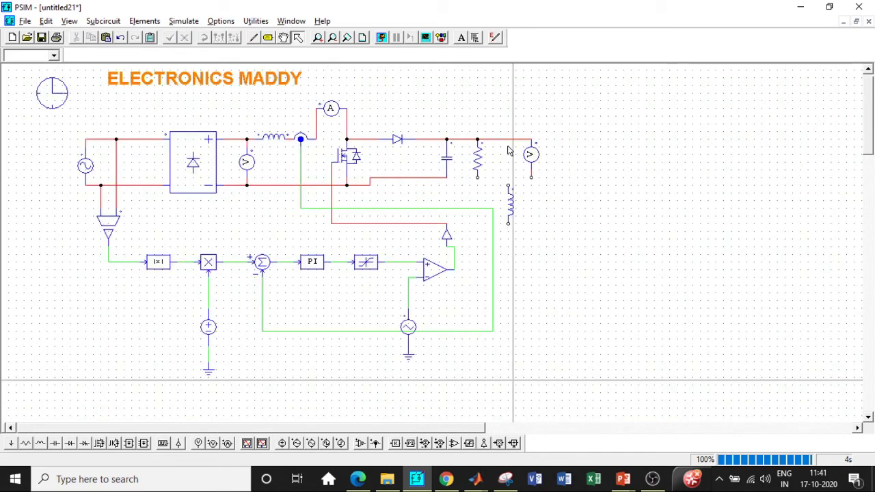
{"action": "left_click", "coordinate": [254, 38]}
{"action": "left_click_drag", "start_coordinate": [483, 184], "coordinate": [517, 226]}
Set the new inductor L3 to 5m and rerun the simulation.
{"action": "double_click", "coordinate": [508, 204]}
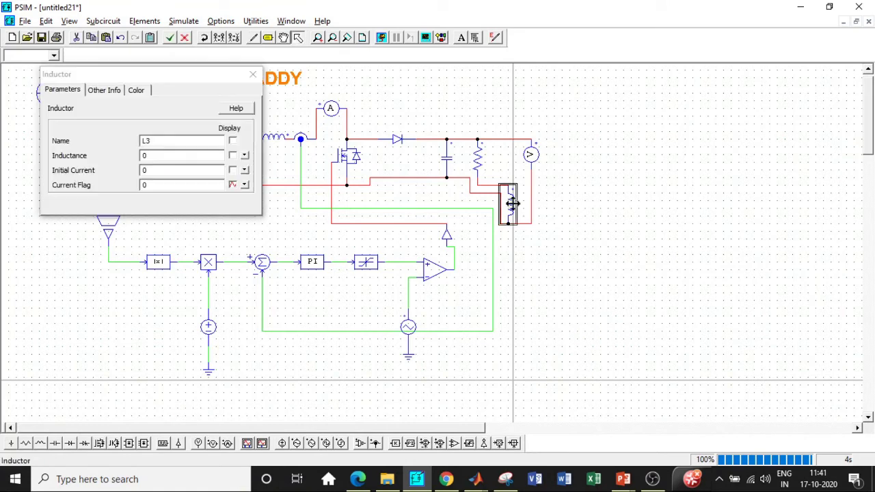
{"action": "double_click", "coordinate": [144, 155]}
{"action": "type", "text": "5m"}
{"action": "left_click", "coordinate": [253, 73]}
{"action": "left_click", "coordinate": [184, 20]}
{"action": "left_click", "coordinate": [205, 54]}
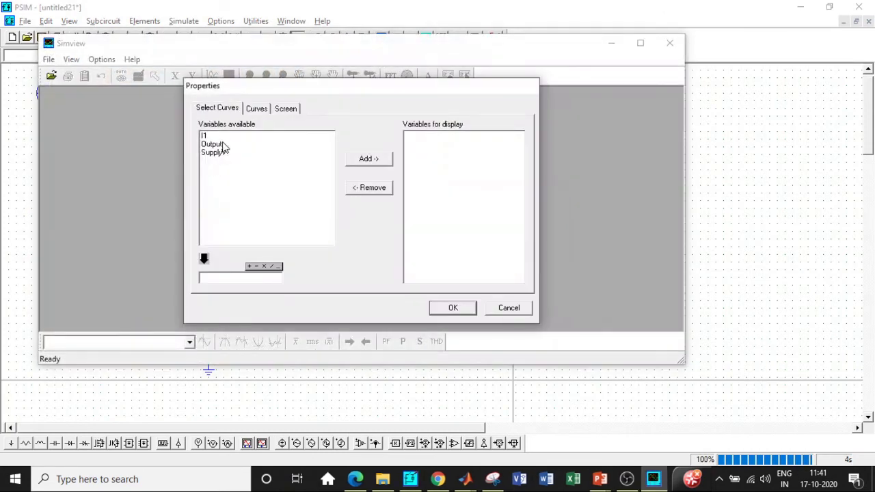
Plot I1 and SupplyV from the new run in a maximized viewer.
{"action": "left_click", "coordinate": [223, 138]}
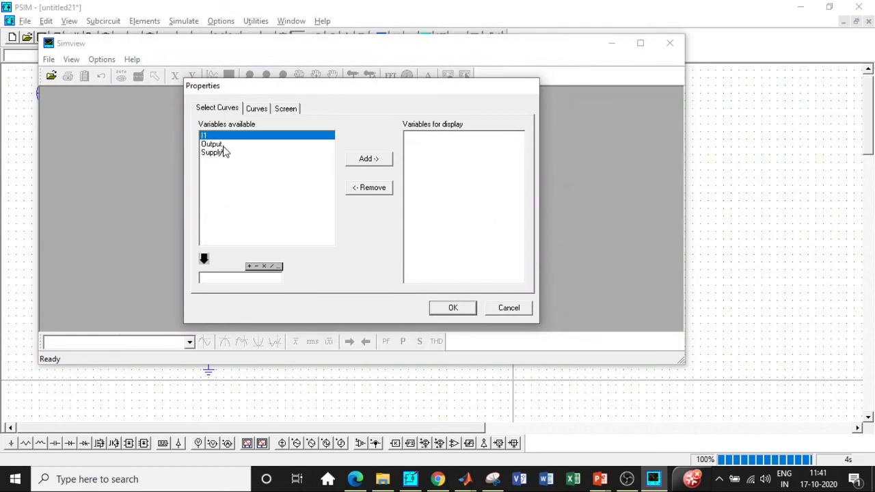
{"action": "left_click", "coordinate": [217, 152], "text": "ctrl"}
{"action": "left_click", "coordinate": [372, 161]}
{"action": "left_click", "coordinate": [453, 307]}
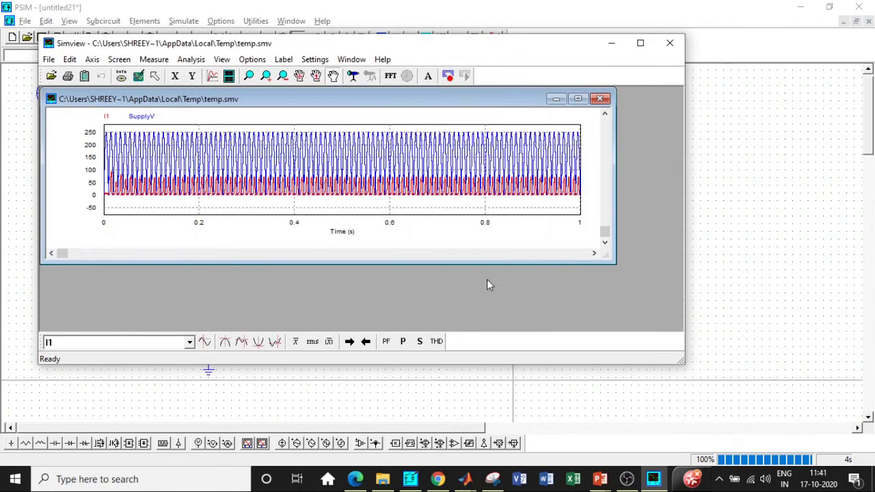
{"action": "left_click", "coordinate": [578, 98]}
{"action": "left_click", "coordinate": [640, 43]}
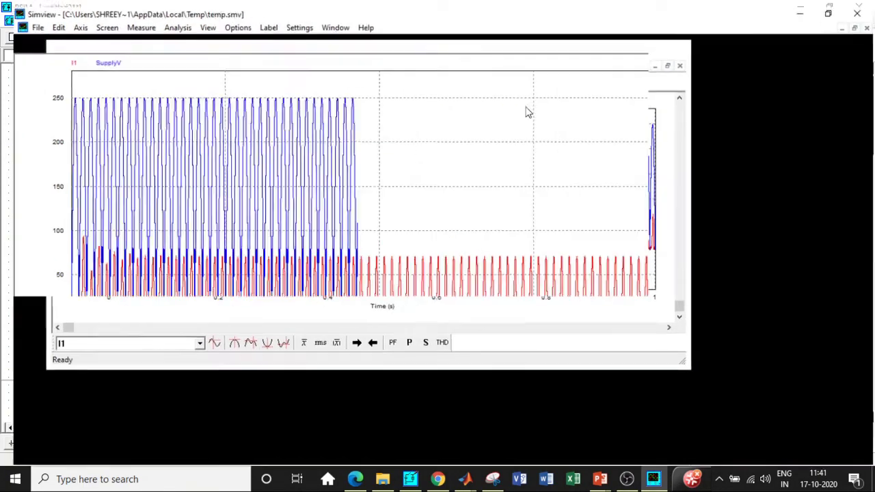
Zoom the plot to about 0.3–0.46 seconds, then close SimView.
{"action": "left_click", "coordinate": [210, 37]}
{"action": "left_click_drag", "start_coordinate": [260, 80], "coordinate": [476, 333]}
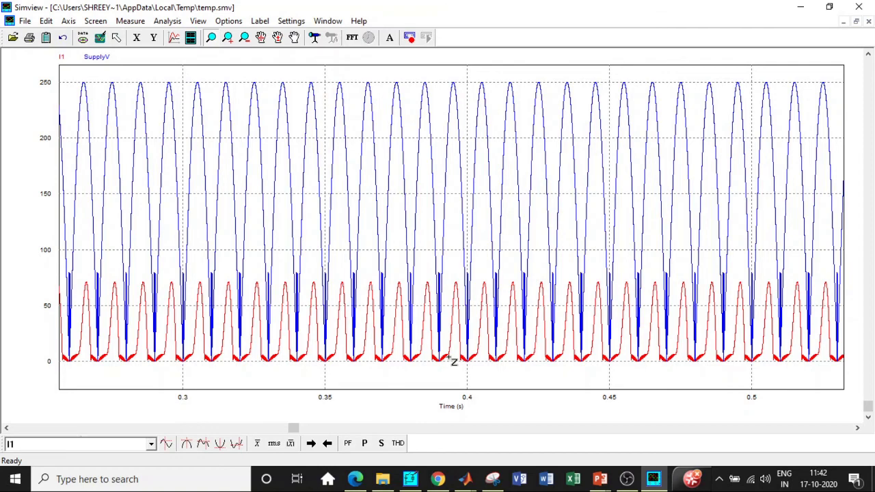
{"action": "scroll", "coordinate": [425, 293], "scroll_direction": "down", "scroll_amount": 3}
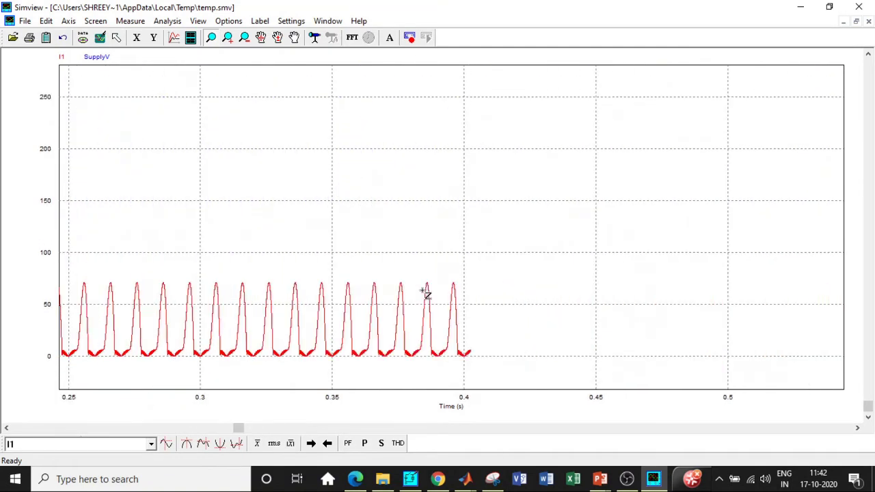
{"action": "left_click_drag", "start_coordinate": [227, 123], "coordinate": [590, 354]}
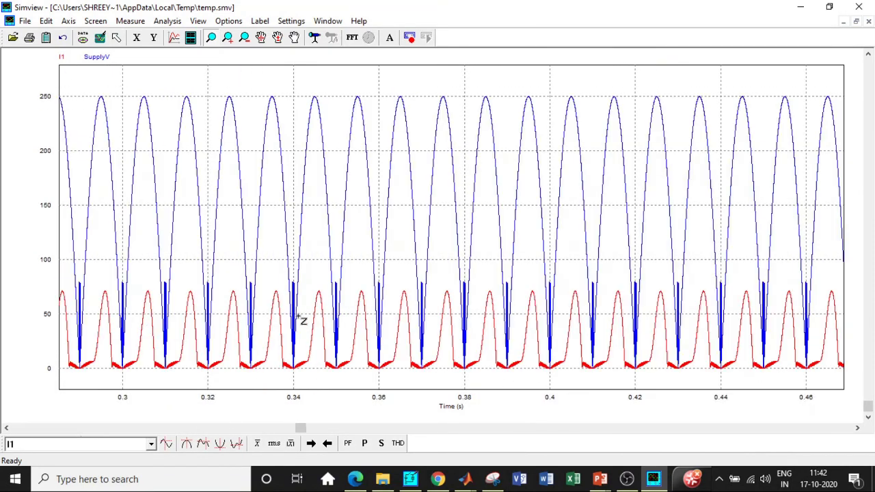
{"action": "left_click", "coordinate": [859, 7]}
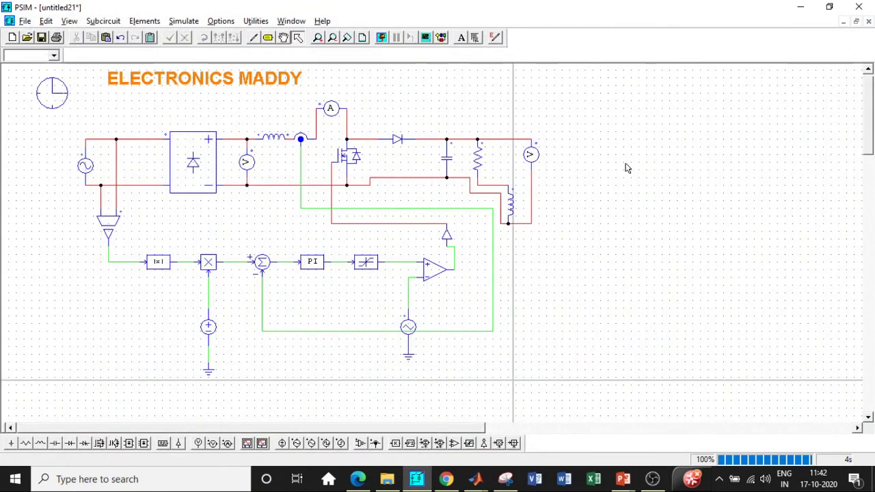
{"action": "double_click", "coordinate": [84, 164]}
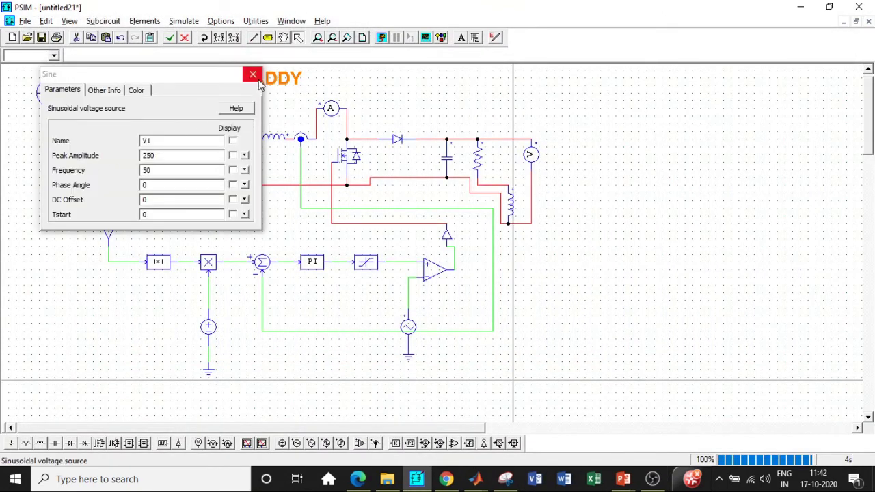
{"action": "left_click", "coordinate": [253, 75]}
{"action": "double_click", "coordinate": [509, 203]}
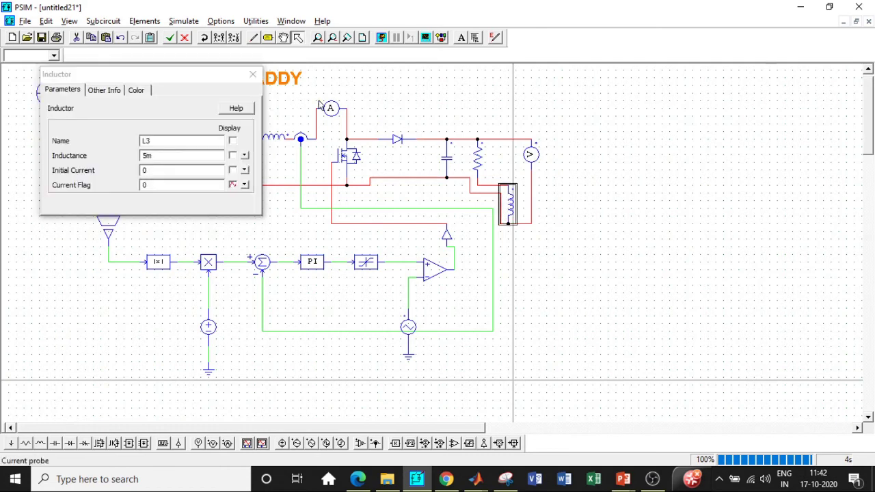
{"action": "left_click", "coordinate": [253, 73]}
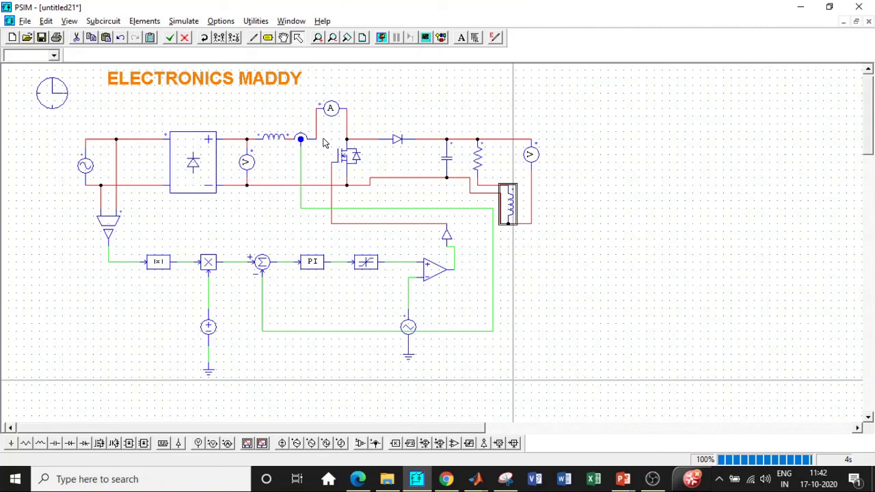
{"action": "double_click", "coordinate": [355, 159]}
{"action": "left_click", "coordinate": [253, 77]}
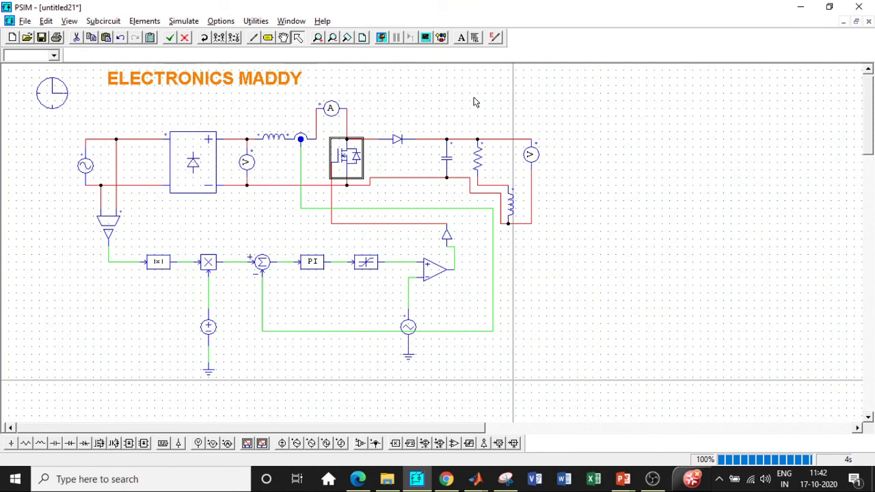